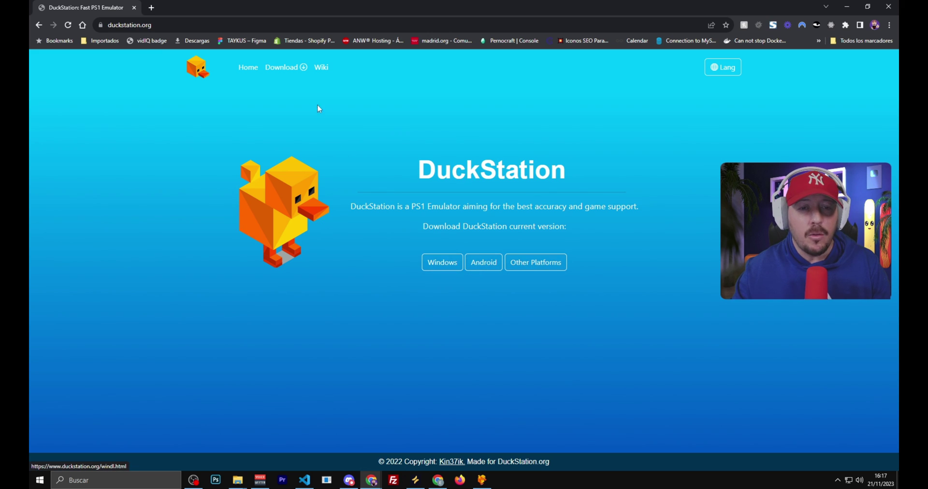
Go to DuckStation's Windows download page and save duckstation-windows-x64-release.zip in the Descargas folder.
{"action": "left_click", "coordinate": [280, 69]}
{"action": "left_click", "coordinate": [281, 87]}
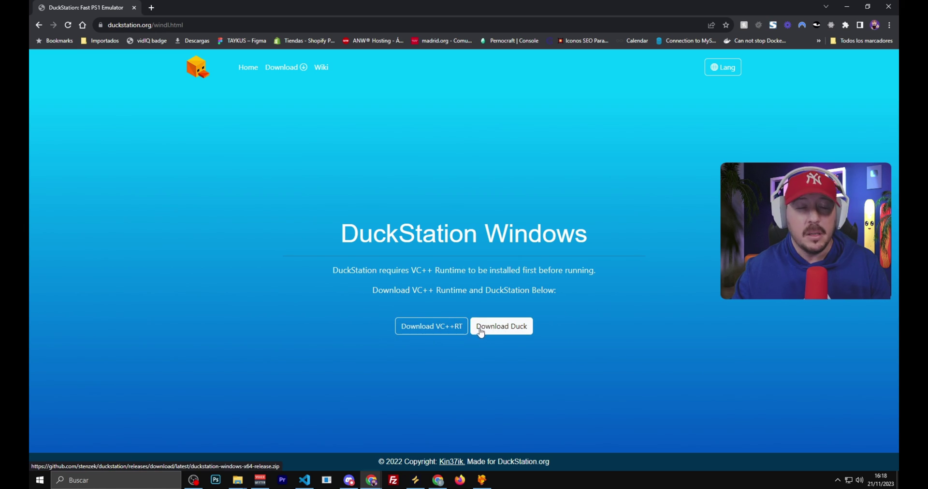
{"action": "left_click", "coordinate": [443, 332]}
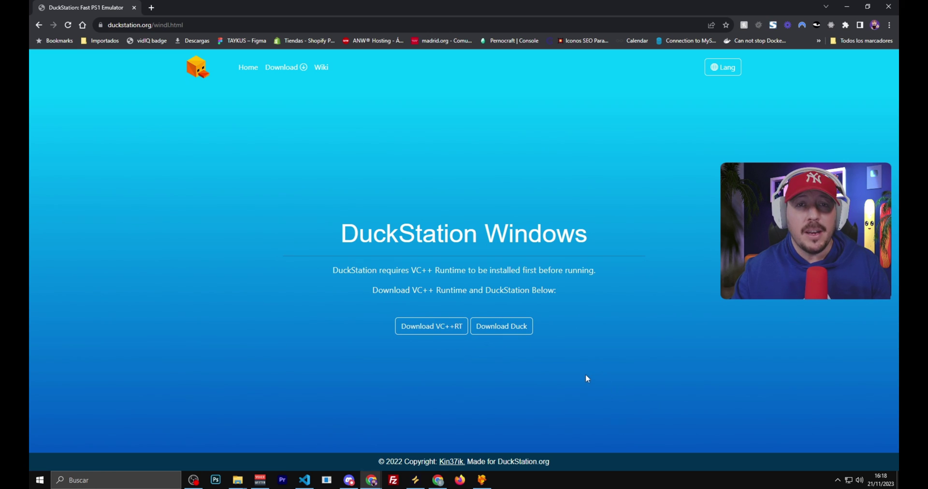
{"action": "left_click", "coordinate": [505, 332]}
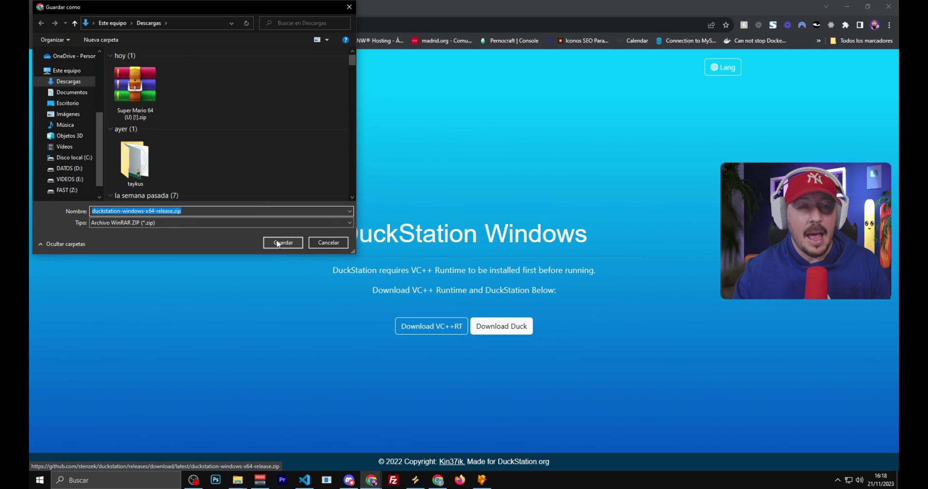
{"action": "left_click", "coordinate": [283, 242]}
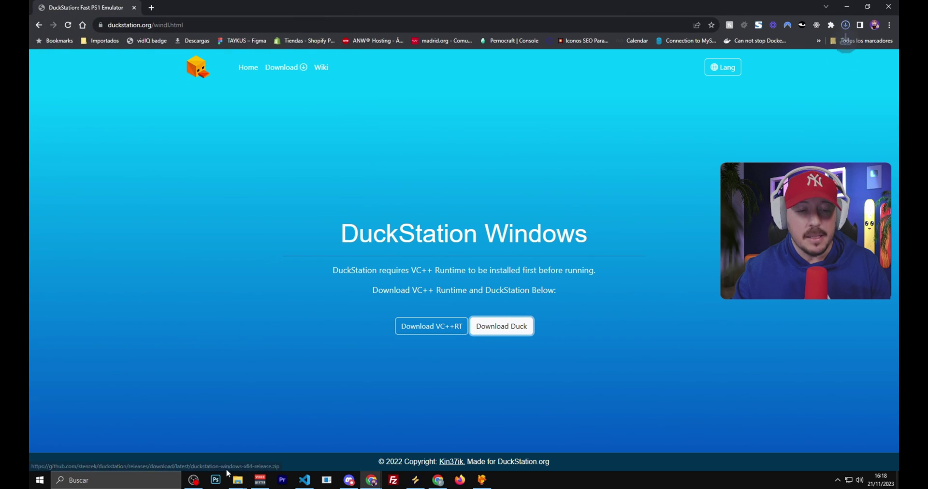
Switch to the Descargas folder in File Explorer and extract duckstation-windows-x64-release.zip into a folder of the same name.
{"action": "mouse_move", "coordinate": [243, 477]}
{"action": "left_click", "coordinate": [236, 439]}
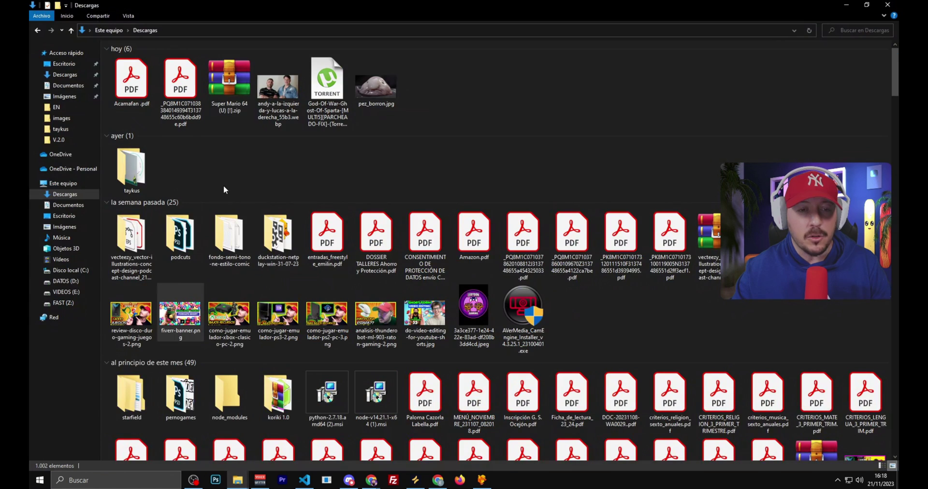
{"action": "right_click", "coordinate": [226, 86]}
{"action": "right_click", "coordinate": [423, 89]}
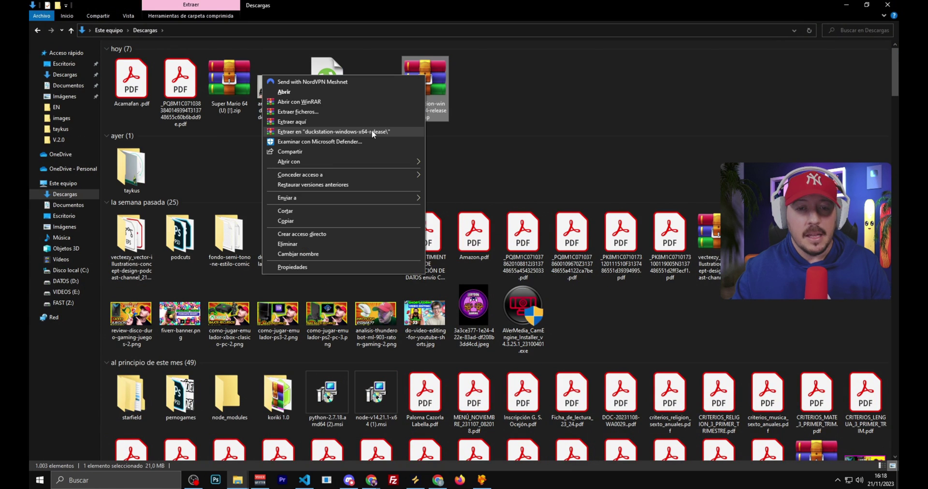
{"action": "left_click", "coordinate": [365, 132]}
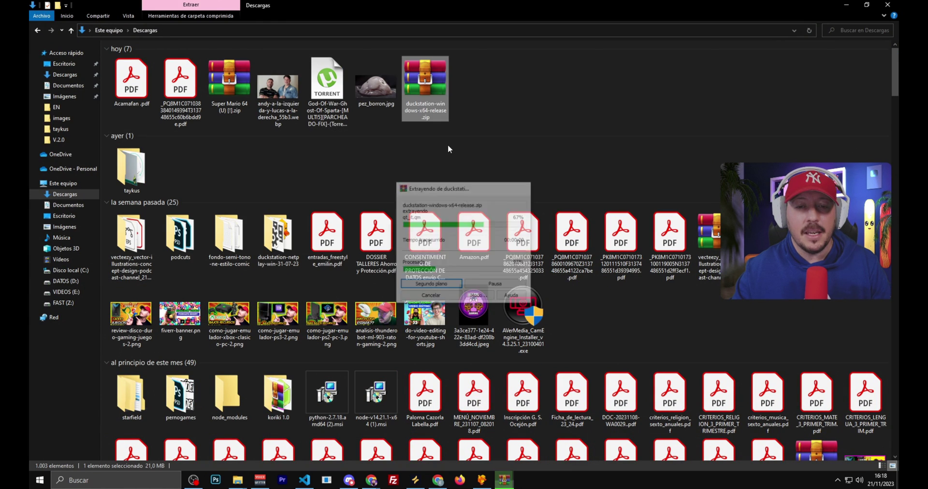
Launch duckstation-qt-x64-ReleaseLTCG.exe from the extracted folder and set the setup wizard's language to Español de España.
{"action": "double_click", "coordinate": [373, 79]}
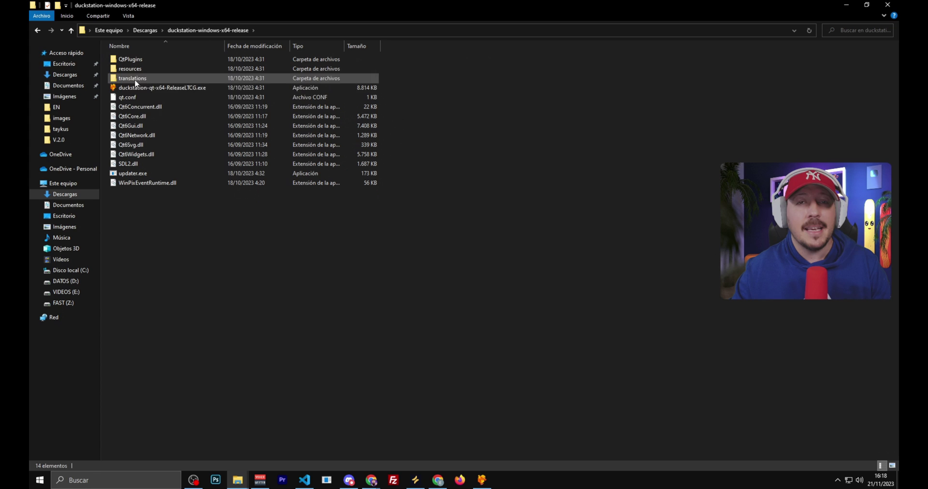
{"action": "double_click", "coordinate": [172, 89]}
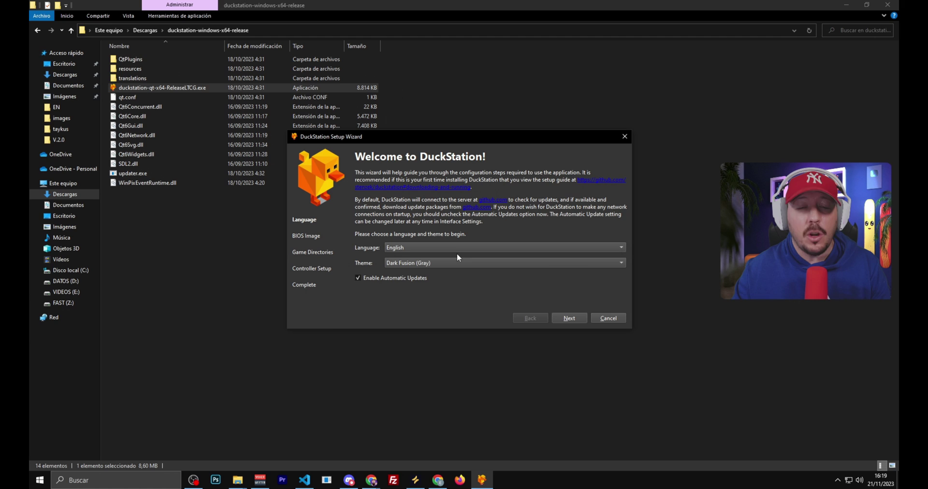
{"action": "left_click", "coordinate": [406, 247]}
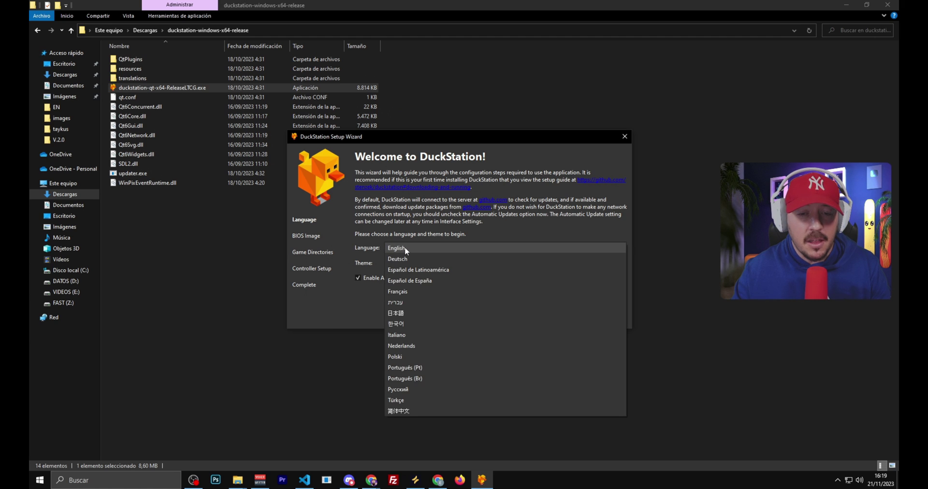
{"action": "left_click", "coordinate": [415, 284]}
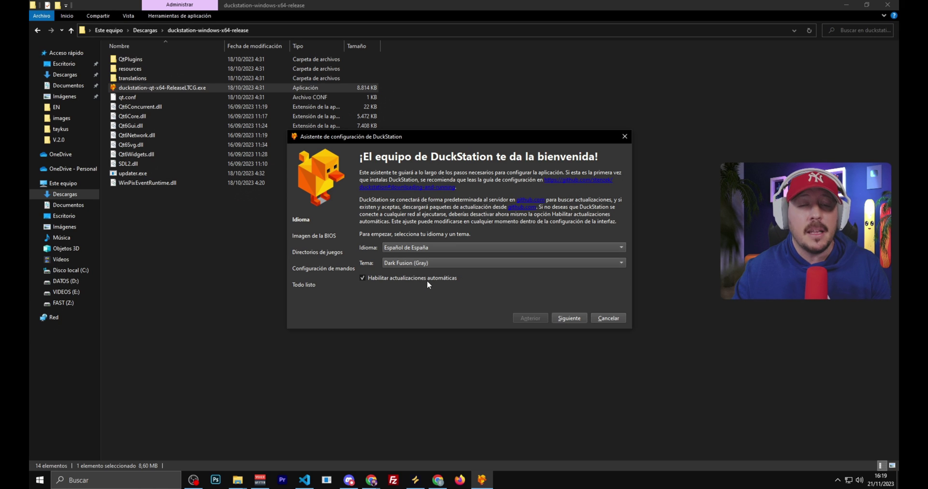
{"action": "left_click", "coordinate": [566, 320]}
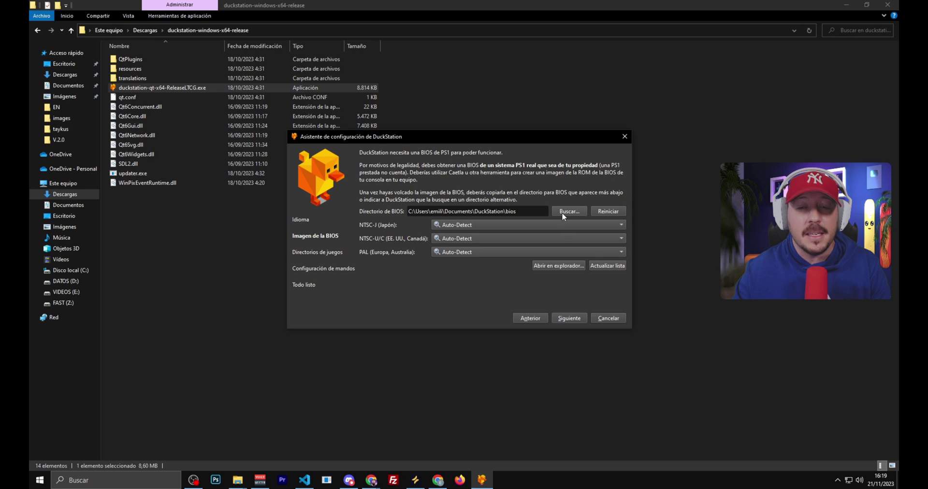
Accept the default BIOS image settings and add D:\ePSXe\isos as a game search directory.
{"action": "left_click", "coordinate": [566, 320]}
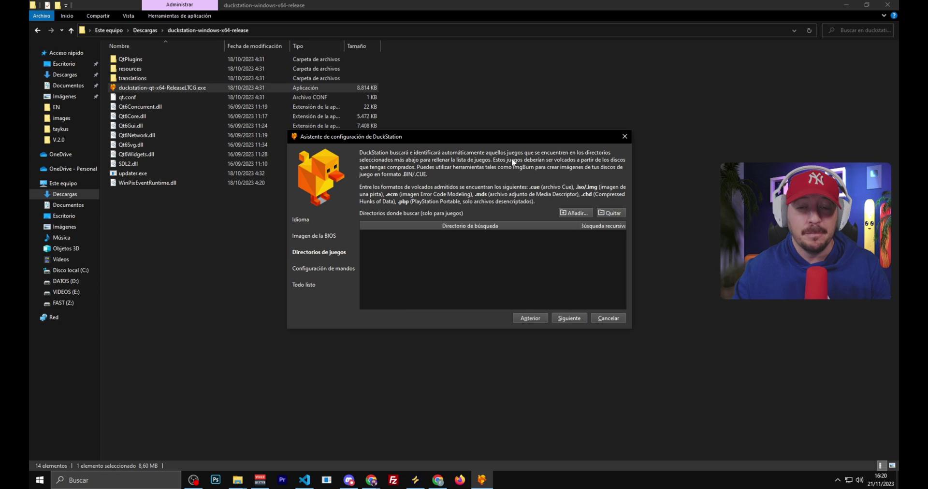
{"action": "left_click", "coordinate": [572, 213]}
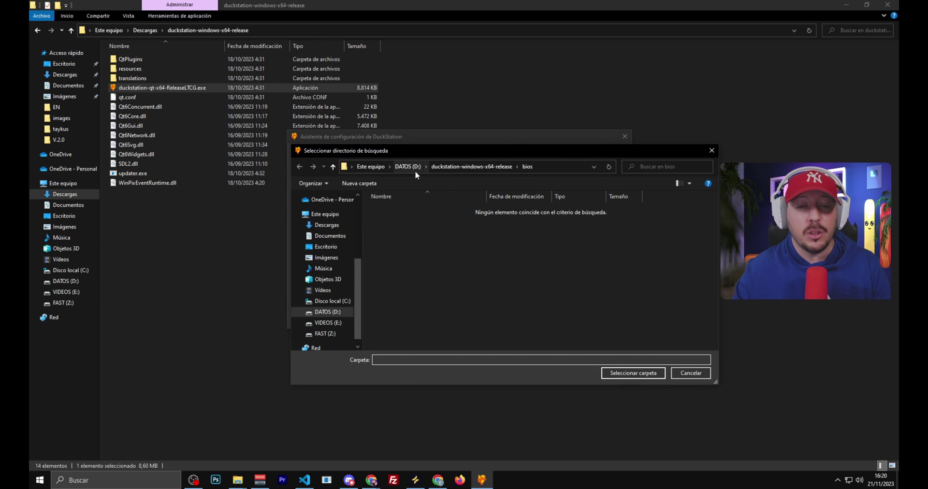
{"action": "left_click", "coordinate": [447, 167]}
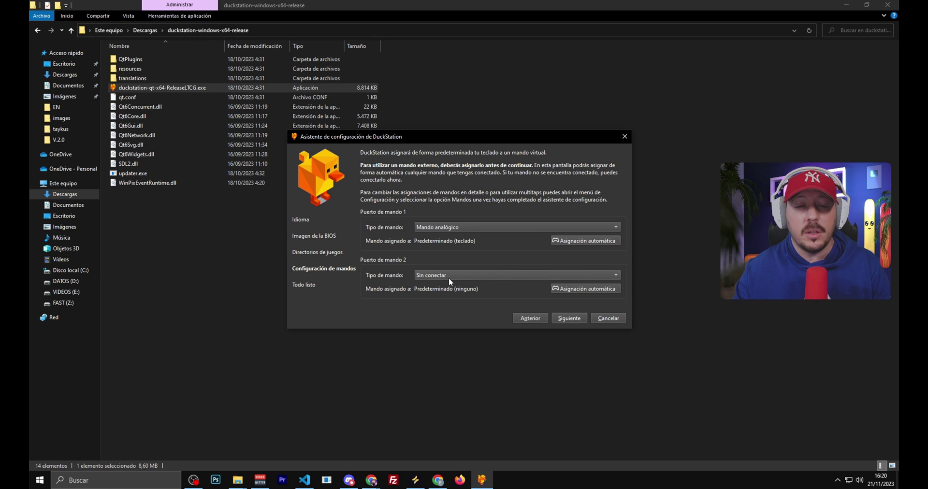
Keep Mando analógico for controller port 1, automatically map it to SDL-1 (Xbox 360 Controller), and finish the setup wizard.
{"action": "left_click", "coordinate": [449, 228]}
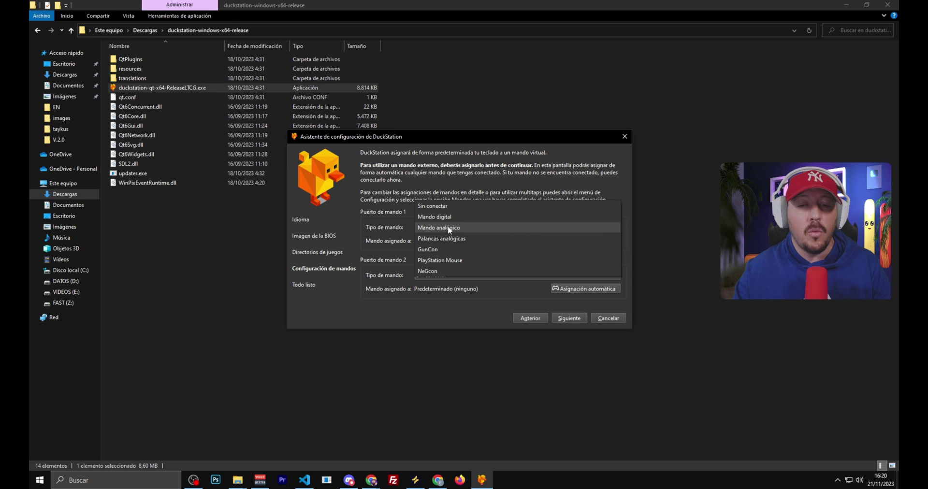
{"action": "left_click", "coordinate": [449, 227]}
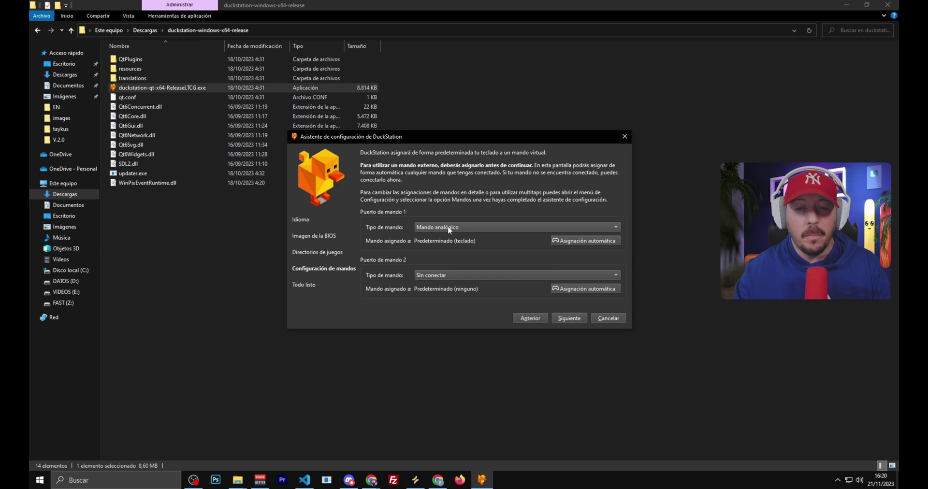
{"action": "left_click", "coordinate": [575, 241]}
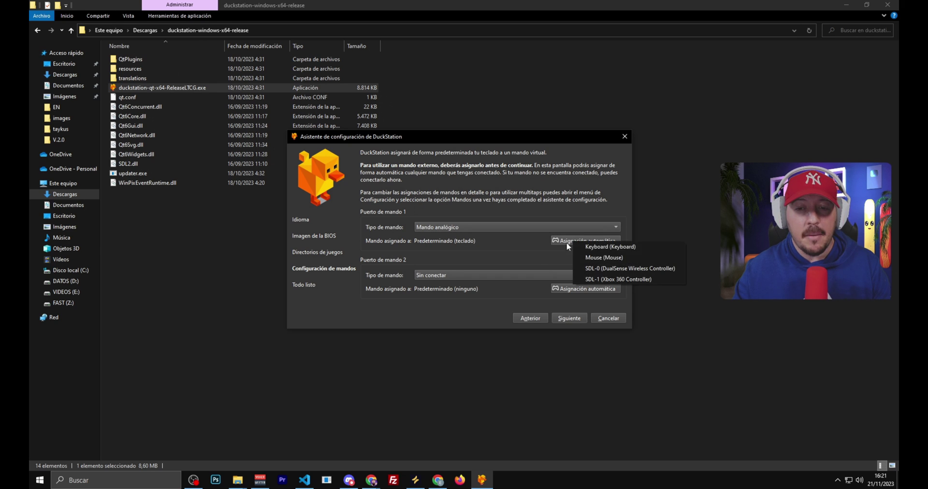
{"action": "left_click", "coordinate": [608, 280]}
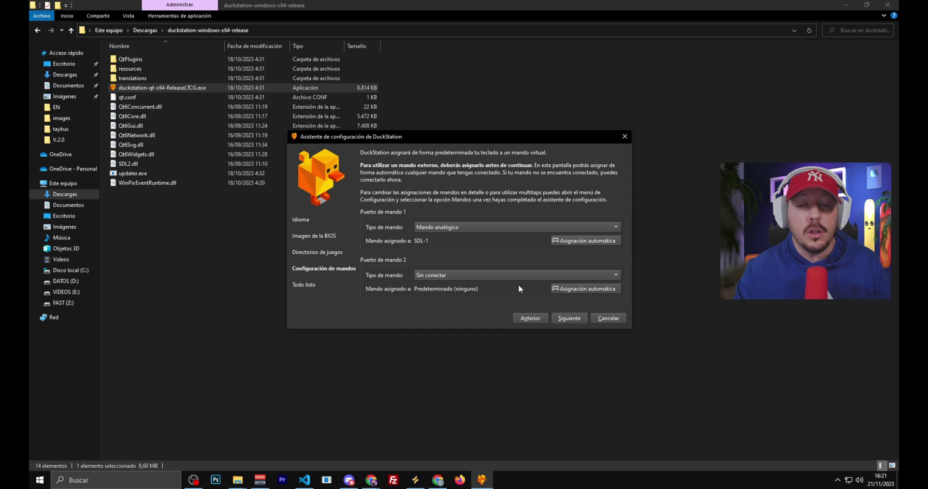
{"action": "left_click", "coordinate": [570, 318]}
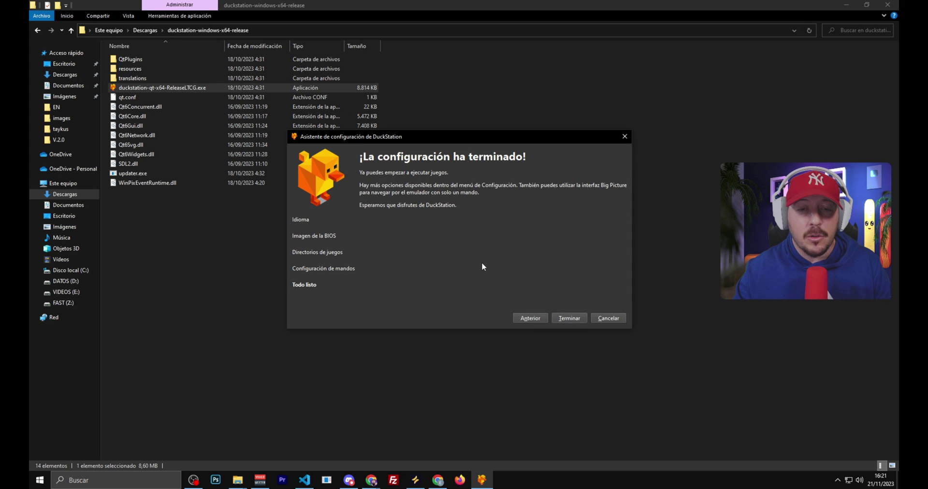
{"action": "left_click", "coordinate": [564, 319]}
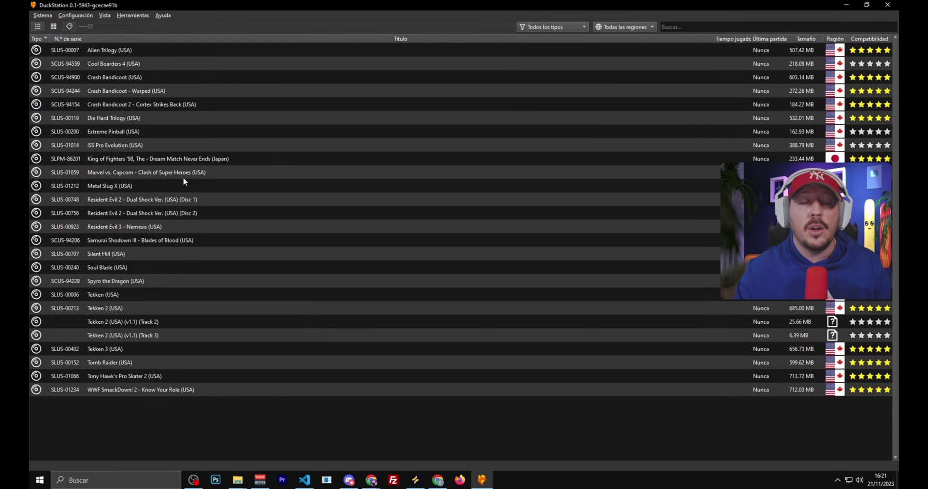
Show the games as a grid and set Crash Bandicoot (USA).jpg from the covers folder as Crash Bandicoot's cover image.
{"action": "left_click", "coordinate": [100, 16]}
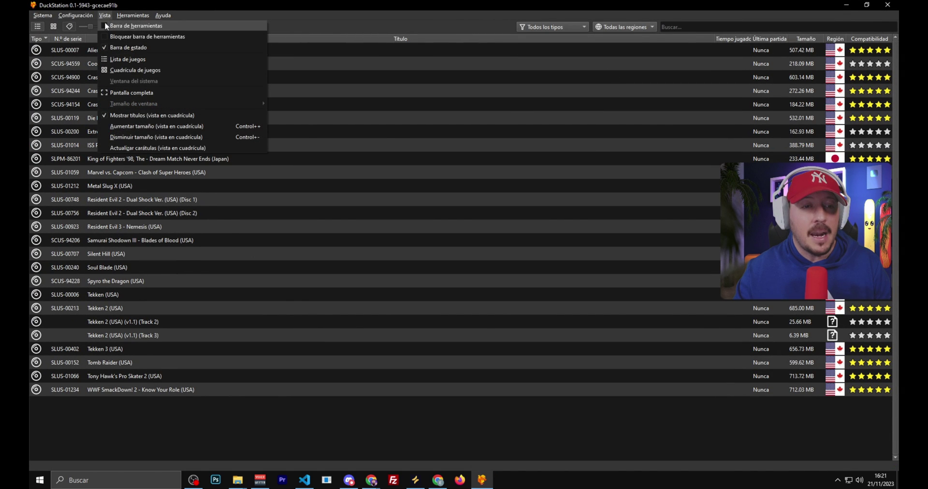
{"action": "left_click", "coordinate": [132, 73]}
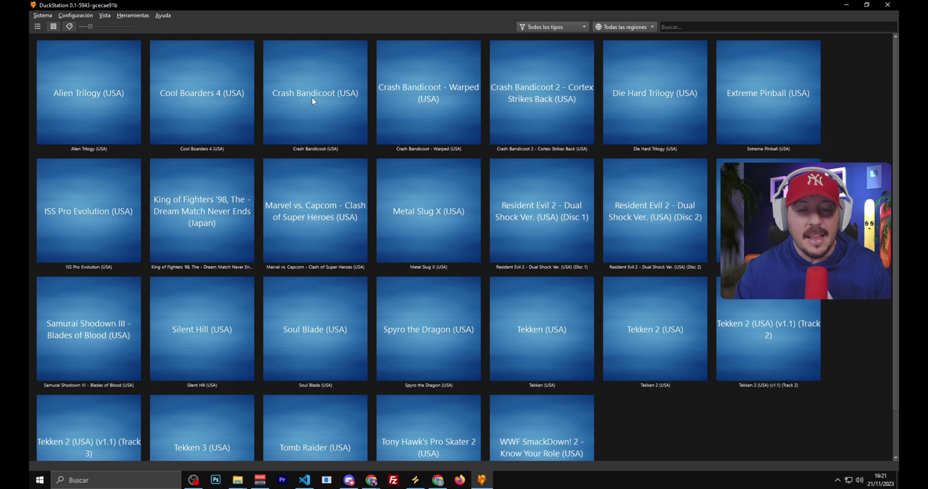
{"action": "right_click", "coordinate": [306, 83]}
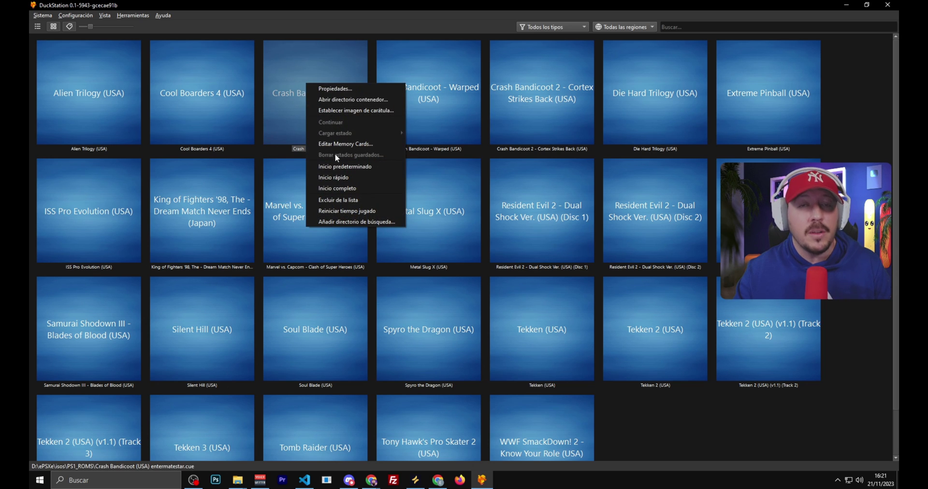
{"action": "left_click", "coordinate": [354, 112]}
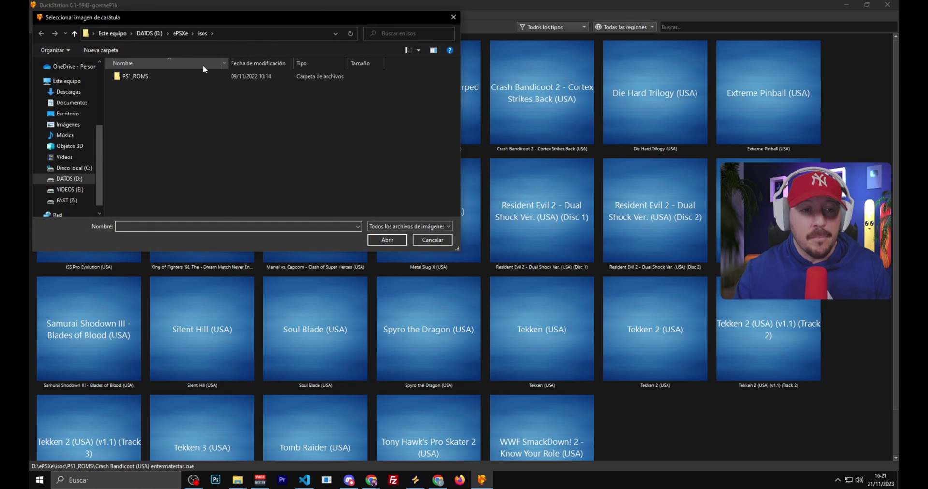
{"action": "left_click", "coordinate": [68, 91]}
{"action": "scroll", "coordinate": [291, 115], "scroll_direction": "down", "scroll_amount": 10}
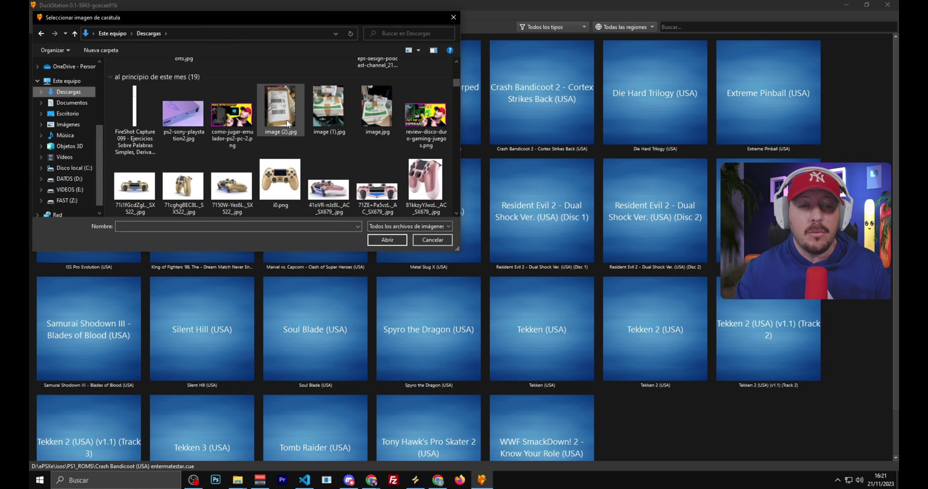
{"action": "scroll", "coordinate": [314, 129], "scroll_direction": "down", "scroll_amount": 5}
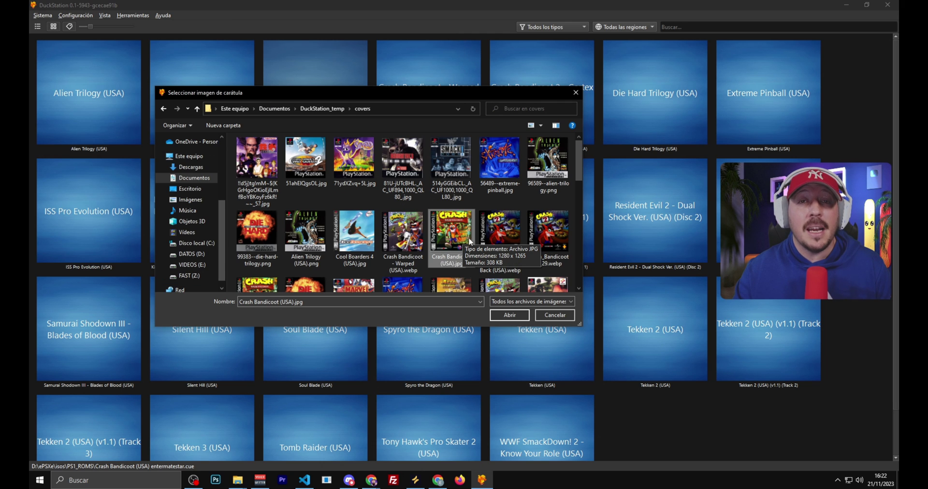
{"action": "left_click", "coordinate": [510, 315]}
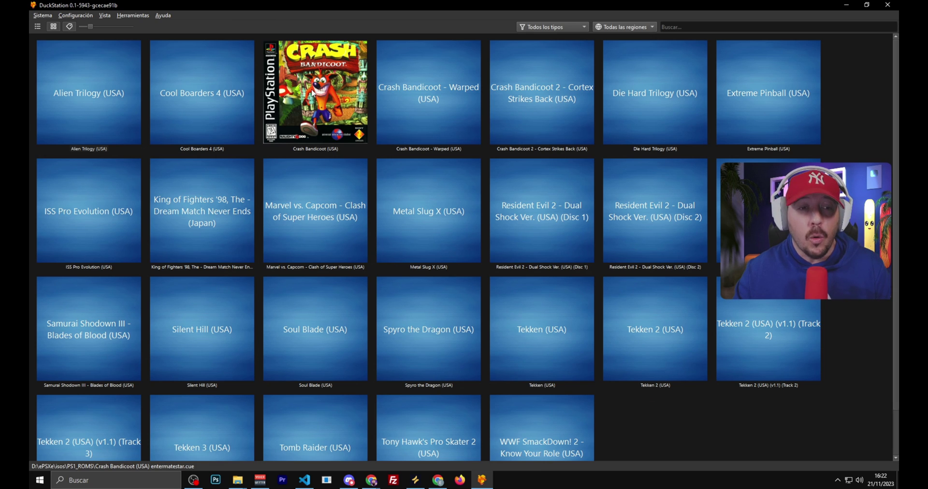
Review the general, game list, BIOS and console settings, and choose 100 % [60 FPS (NTSC) / 50 FPS (PAL)] as the emulation speed.
{"action": "left_click", "coordinate": [68, 16]}
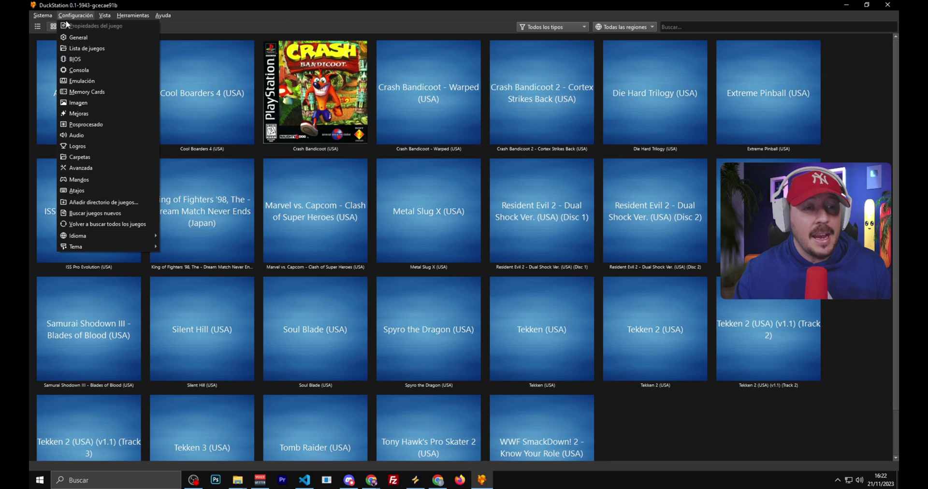
{"action": "left_click", "coordinate": [79, 38]}
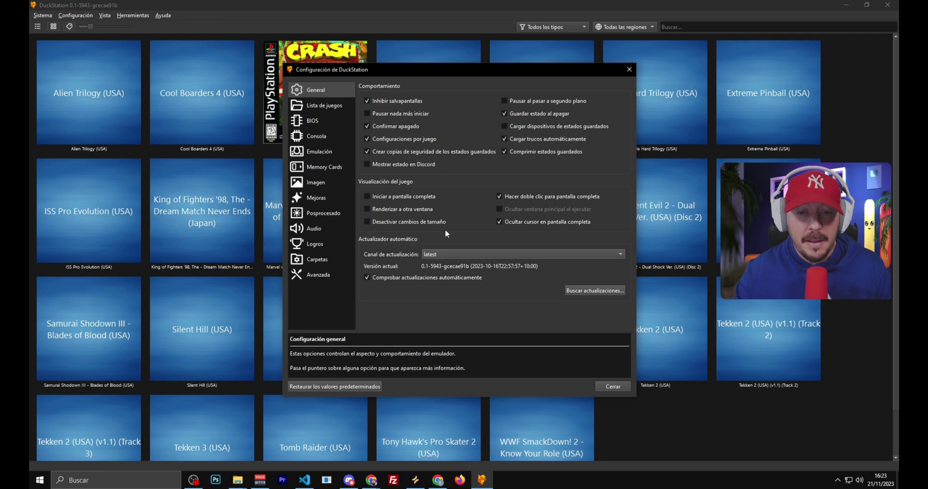
{"action": "left_click", "coordinate": [324, 109]}
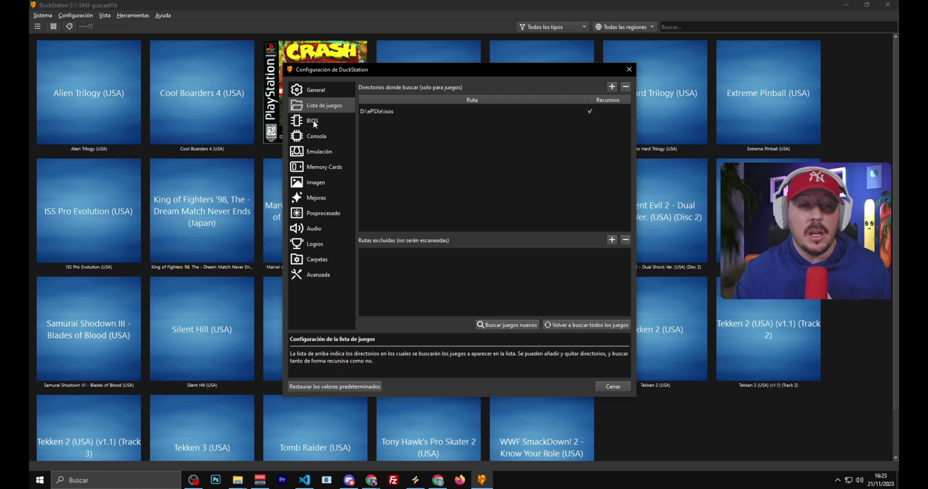
{"action": "left_click", "coordinate": [315, 124]}
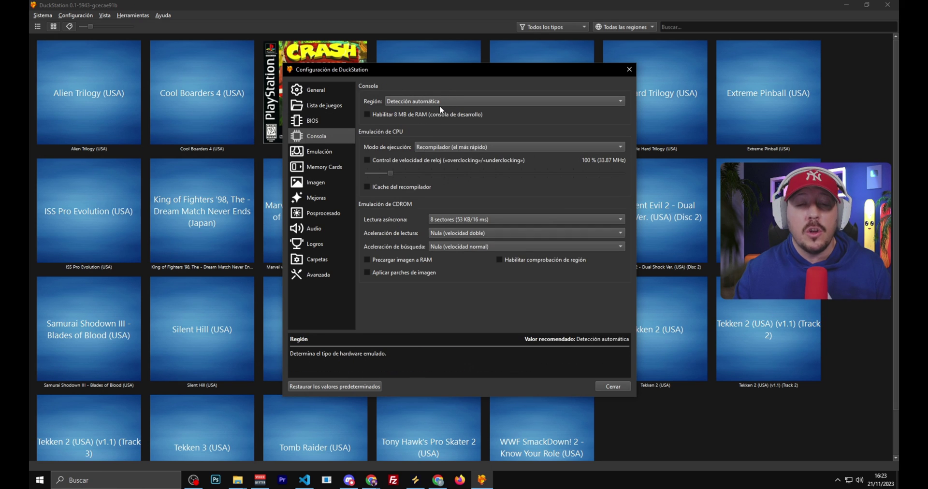
{"action": "left_click", "coordinate": [319, 152]}
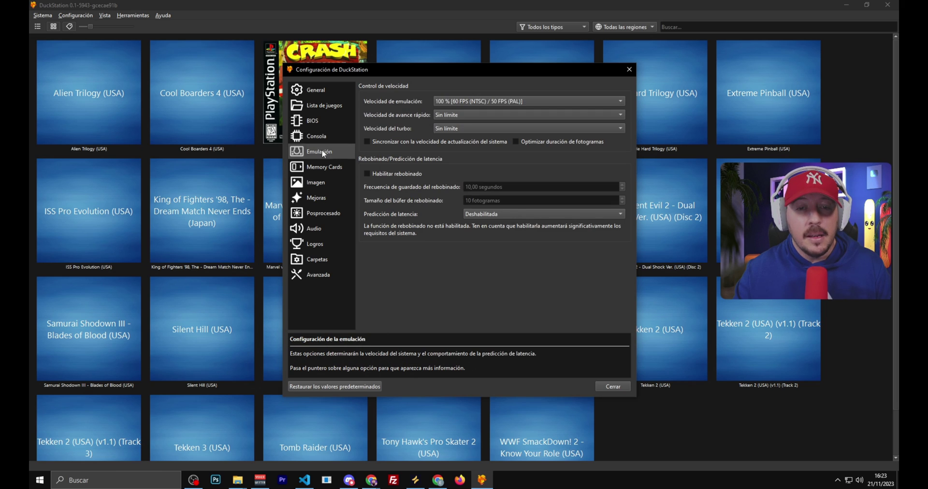
{"action": "left_click", "coordinate": [482, 102]}
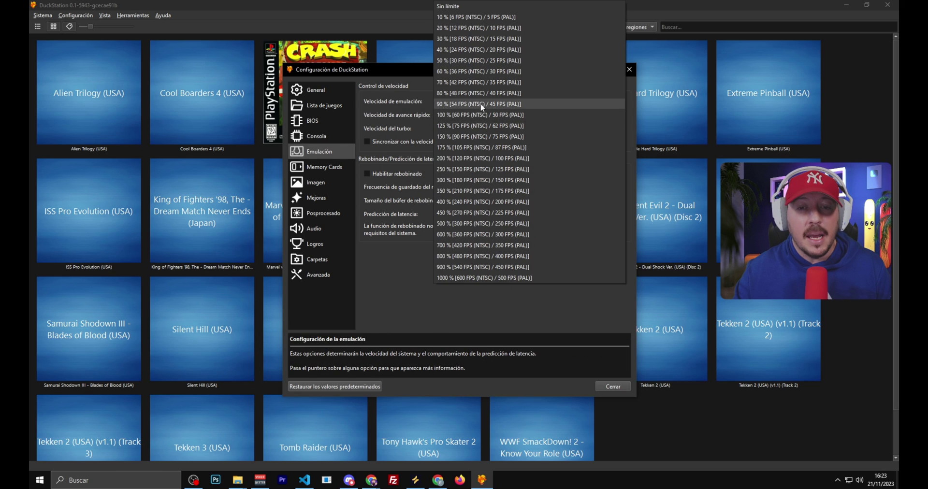
{"action": "left_click", "coordinate": [481, 116]}
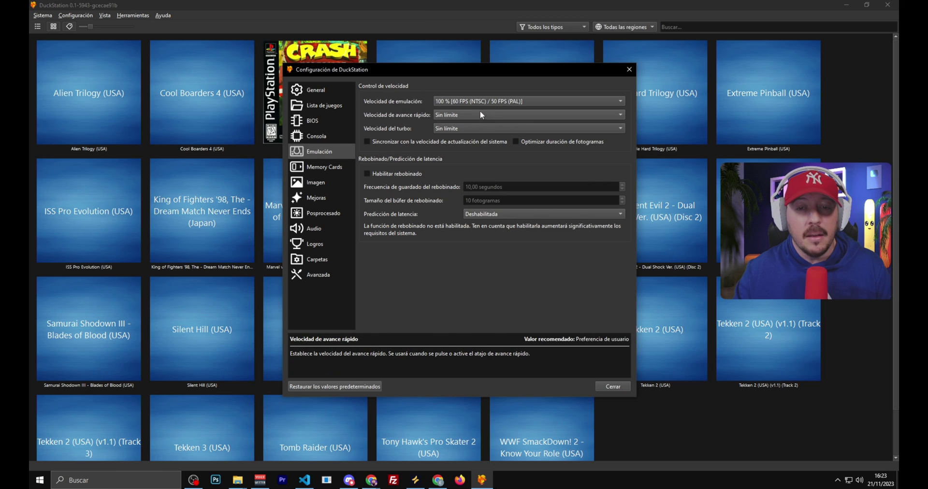
Examine the emulation, fast-forward and turbo speed options without changing them, and look over the memory card and image settings.
{"action": "left_click", "coordinate": [476, 107]}
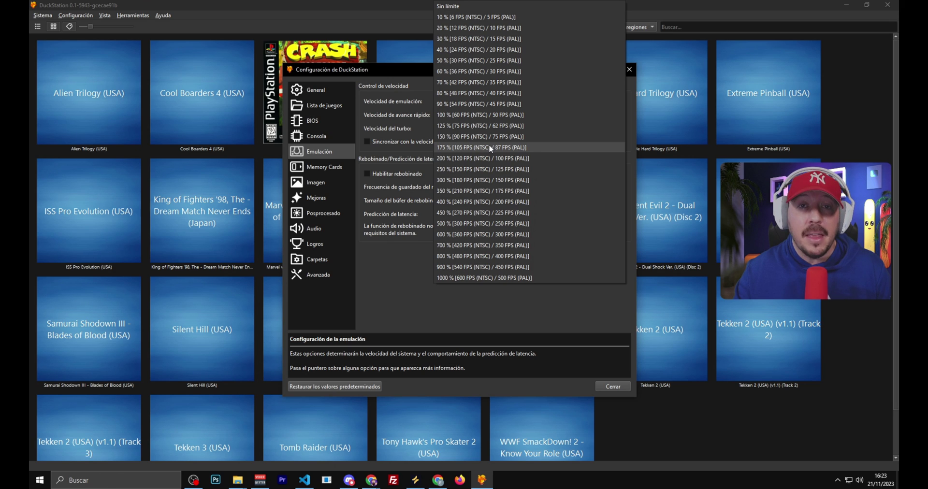
{"action": "left_click", "coordinate": [413, 98]}
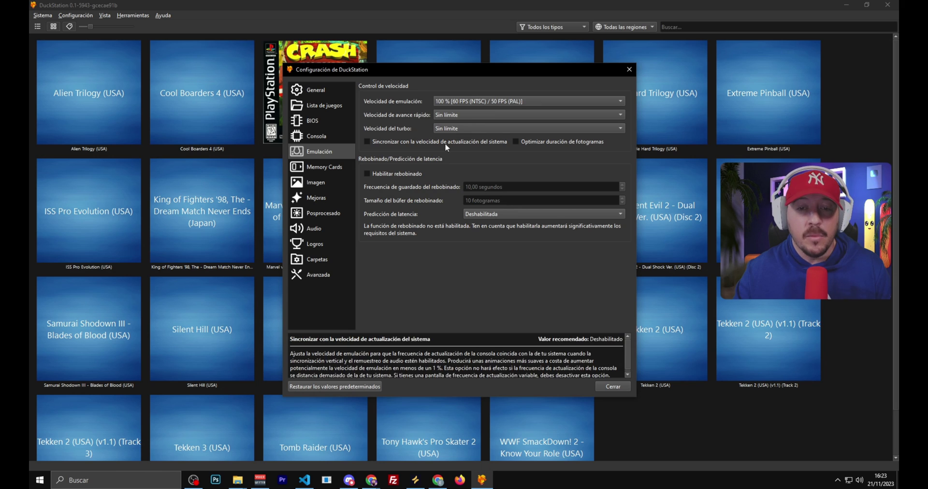
{"action": "left_click", "coordinate": [463, 117]}
{"action": "left_click", "coordinate": [463, 116]}
{"action": "left_click", "coordinate": [458, 128]}
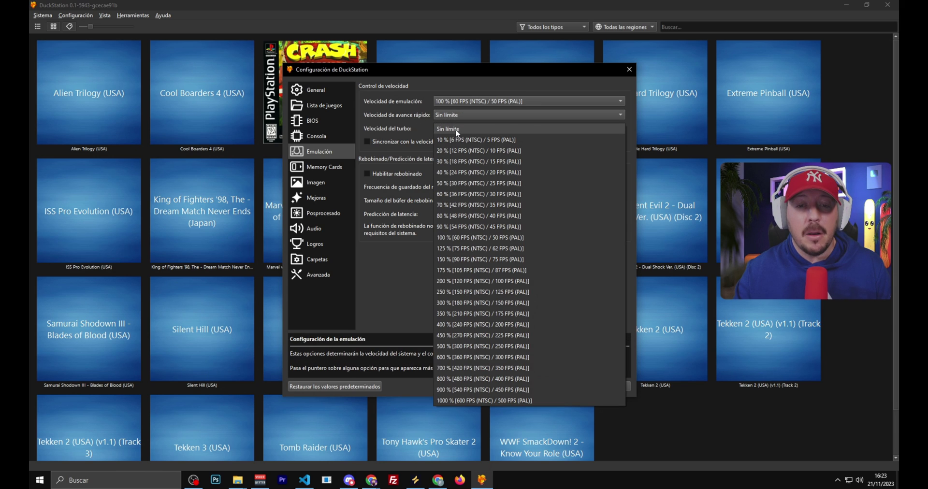
{"action": "left_click", "coordinate": [458, 129]}
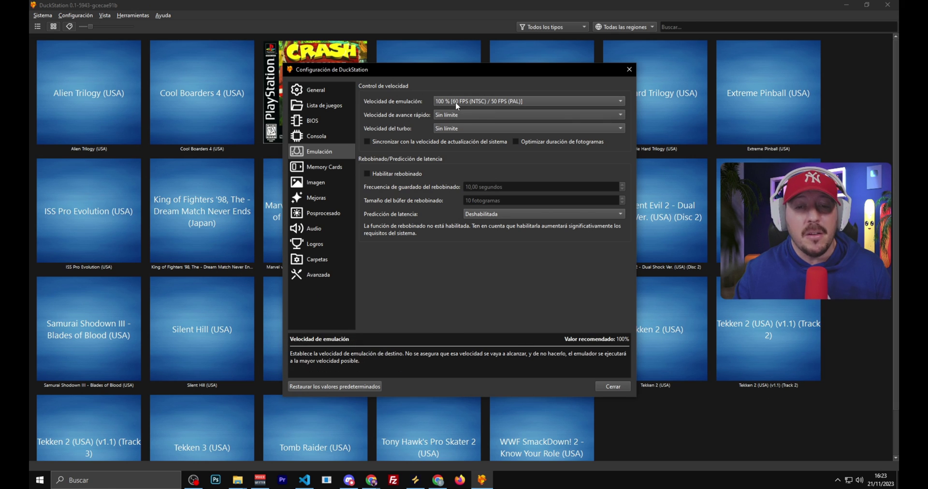
{"action": "left_click", "coordinate": [456, 102]}
{"action": "left_click", "coordinate": [407, 92]}
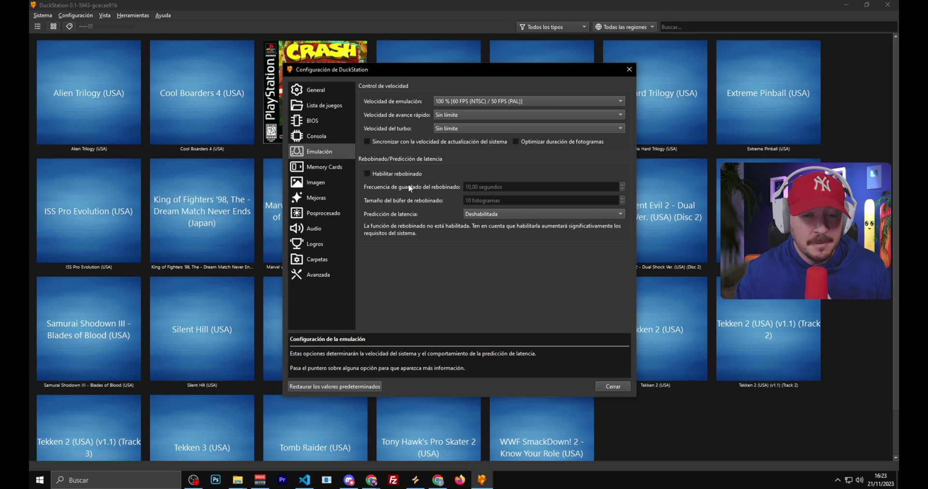
{"action": "left_click", "coordinate": [322, 172]}
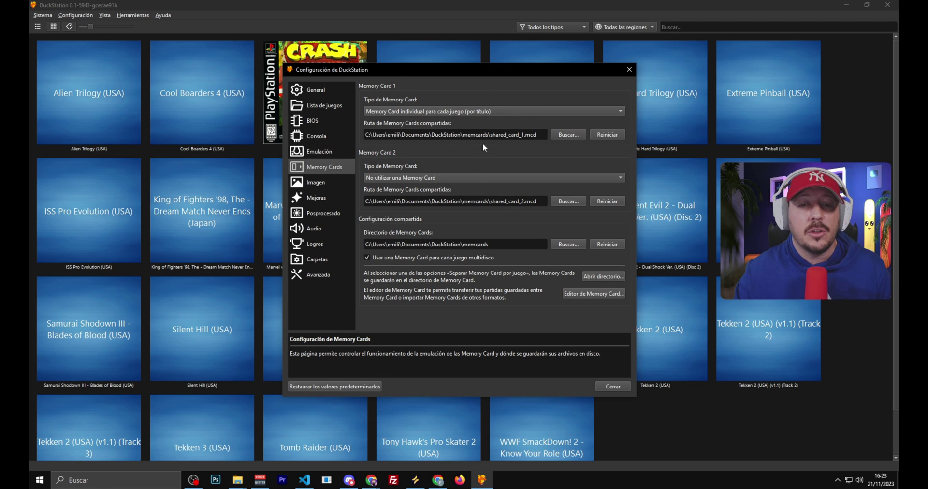
{"action": "left_click", "coordinate": [317, 184]}
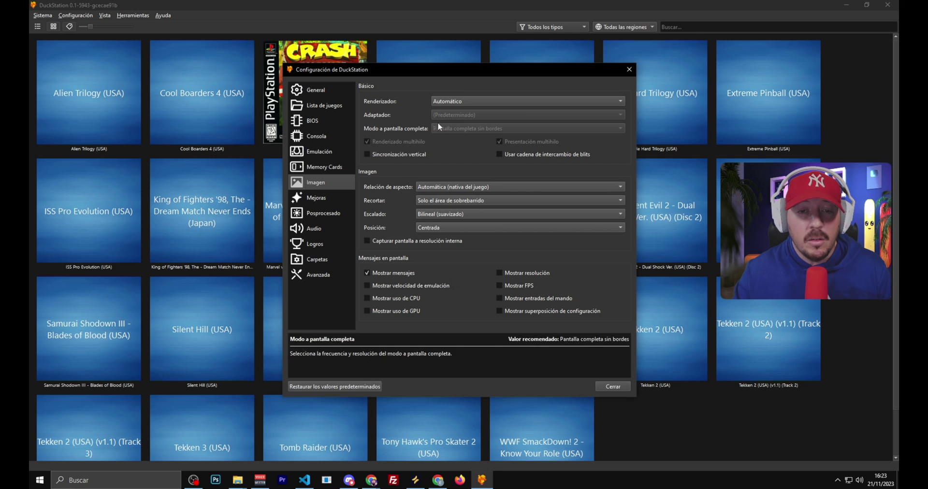
Set the internal resolution scale in the enhancement settings to 9x (para 4K).
{"action": "left_click", "coordinate": [317, 198]}
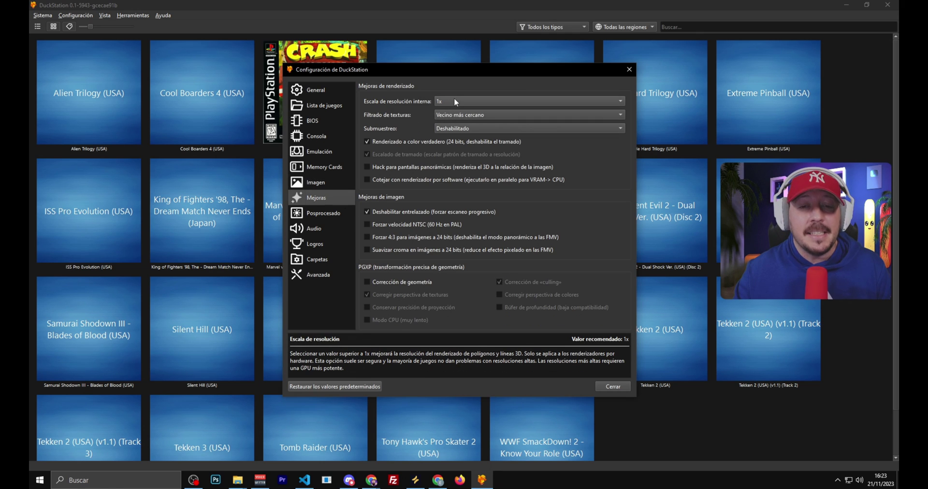
{"action": "left_click", "coordinate": [456, 102]}
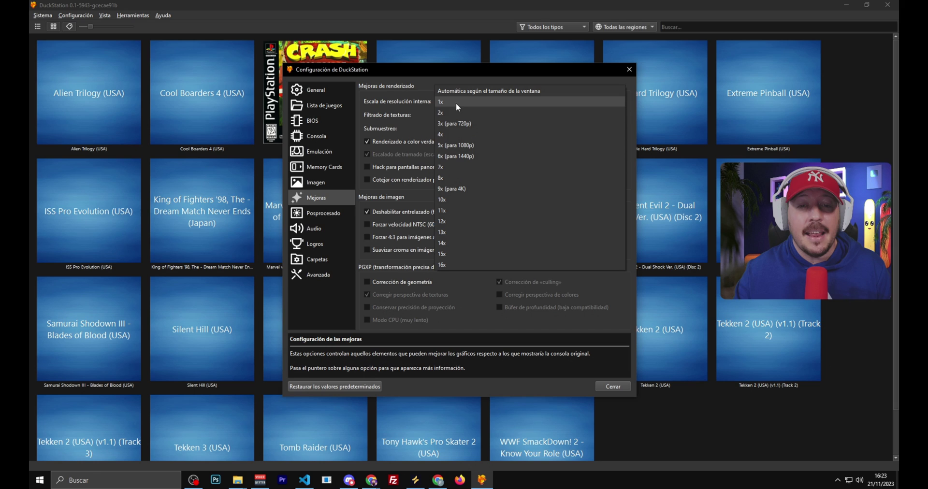
{"action": "left_click", "coordinate": [456, 188]}
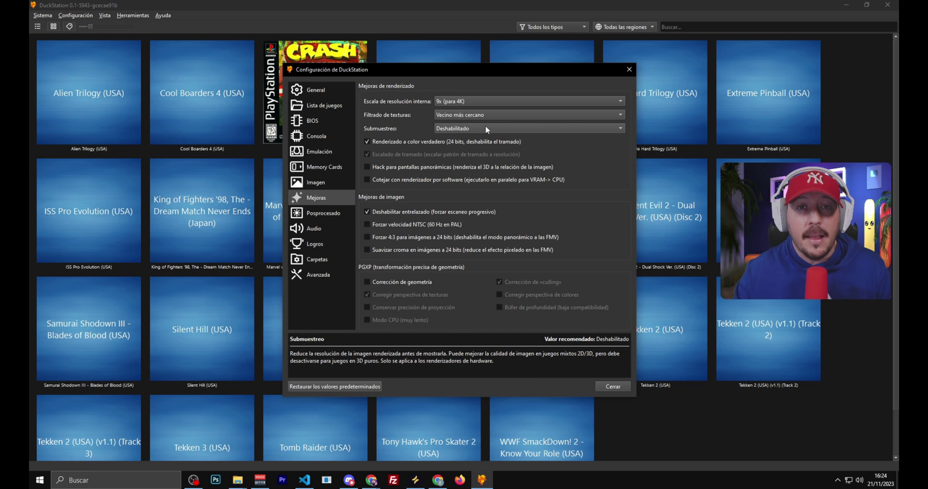
{"action": "left_click", "coordinate": [466, 101]}
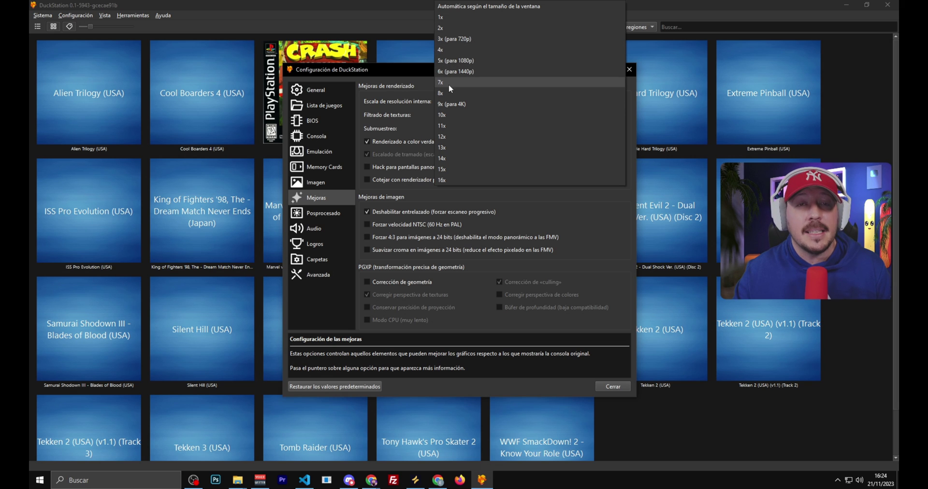
{"action": "left_click", "coordinate": [417, 79]}
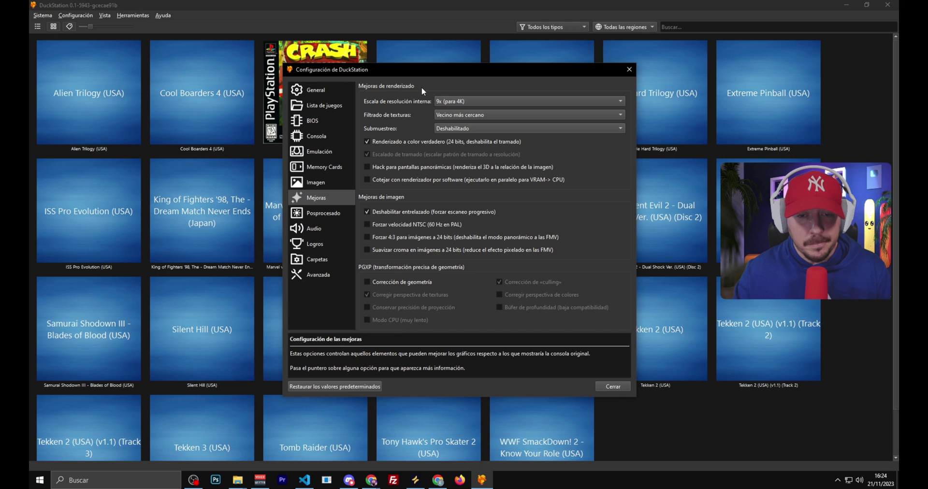
Keep Vecino más cercano texture filtering, try the widescreen hack, and enable Forzar velocidad NTSC (60 Hz en PAL).
{"action": "left_click", "coordinate": [467, 114]}
{"action": "left_click", "coordinate": [467, 115]}
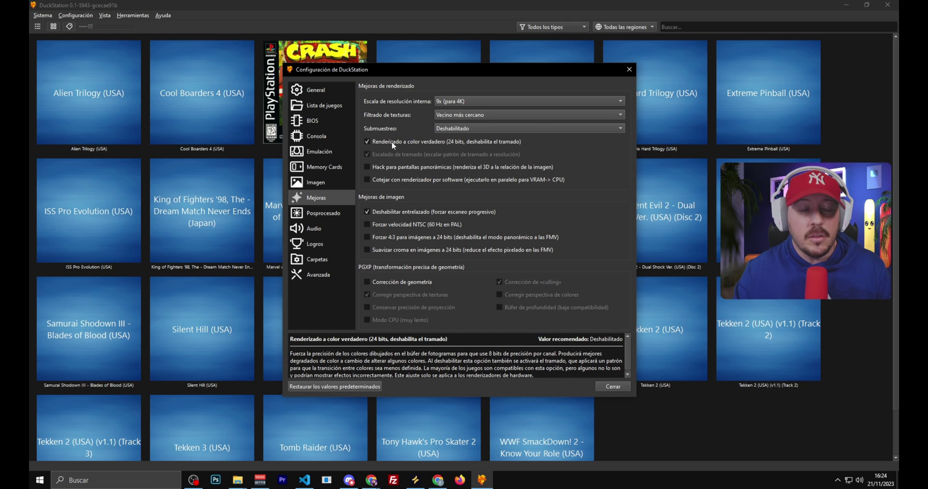
{"action": "left_click", "coordinate": [428, 166]}
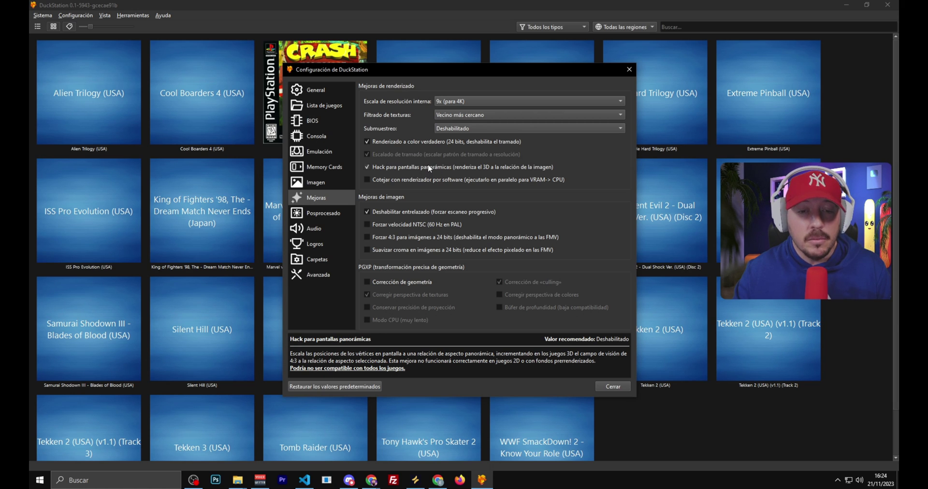
{"action": "left_click", "coordinate": [411, 225]}
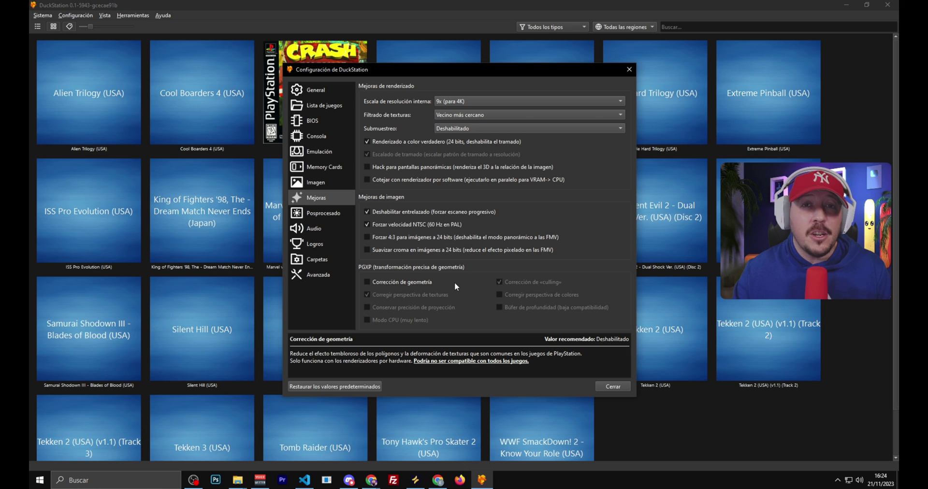
Enable PGXP Corrección de geometría together with Conservar precisión de proyección, Modo CPU (muy lento) and Corregir perspectiva de colores.
{"action": "left_click", "coordinate": [418, 280]}
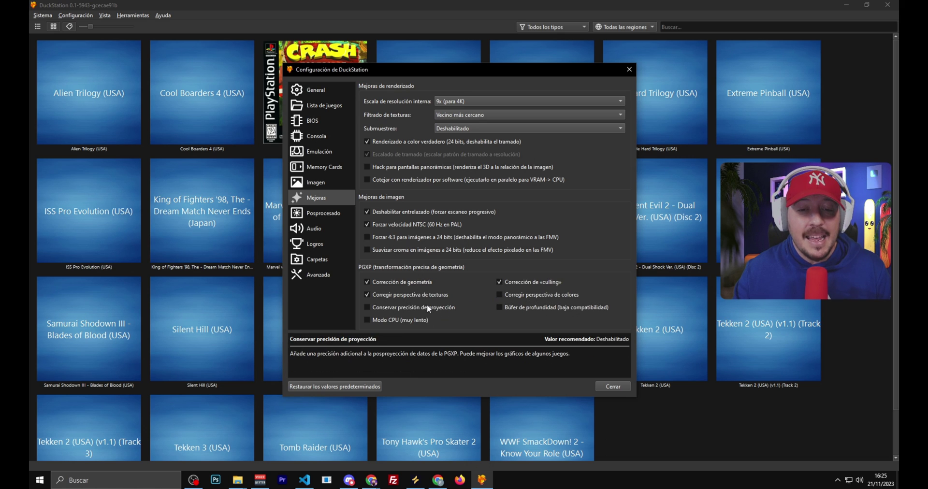
{"action": "left_click", "coordinate": [427, 304]}
{"action": "left_click", "coordinate": [402, 321]}
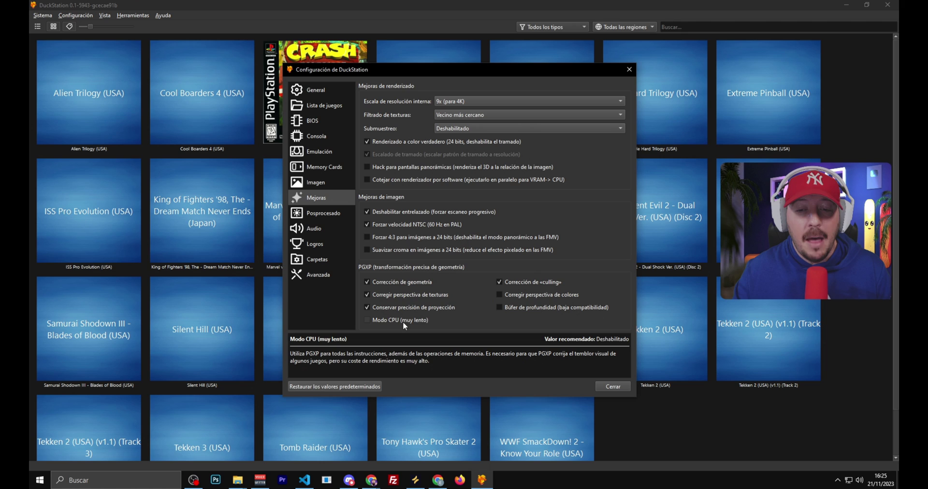
{"action": "left_click", "coordinate": [506, 293]}
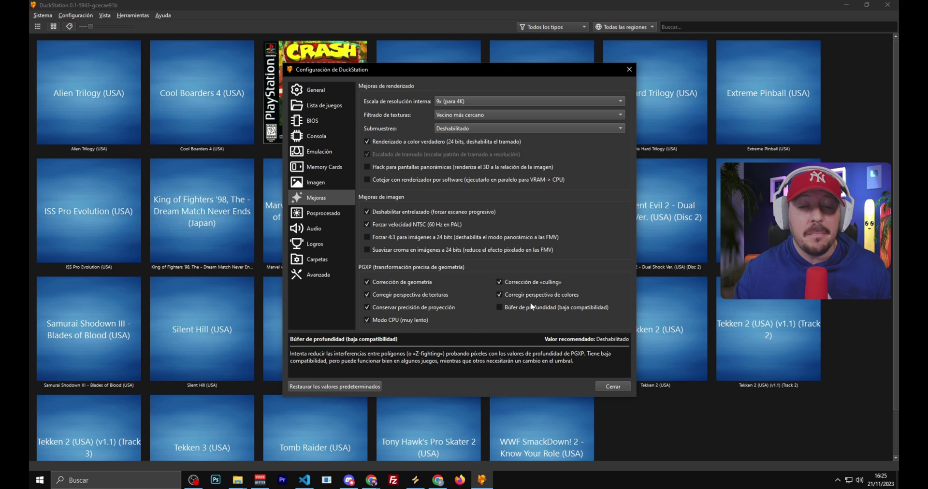
{"action": "left_click", "coordinate": [411, 282]}
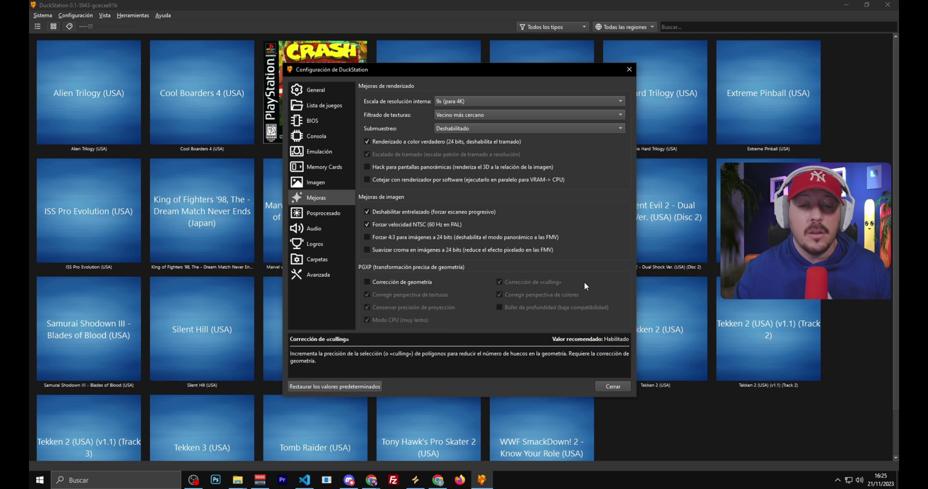
{"action": "left_click", "coordinate": [405, 281]}
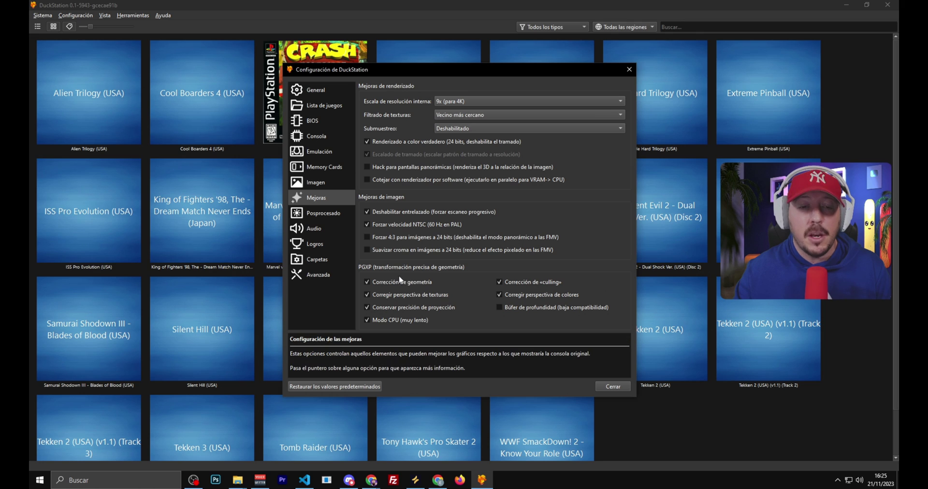
Review the post-processing, audio, achievements, folder and advanced settings, and close the configuration window.
{"action": "left_click", "coordinate": [323, 214]}
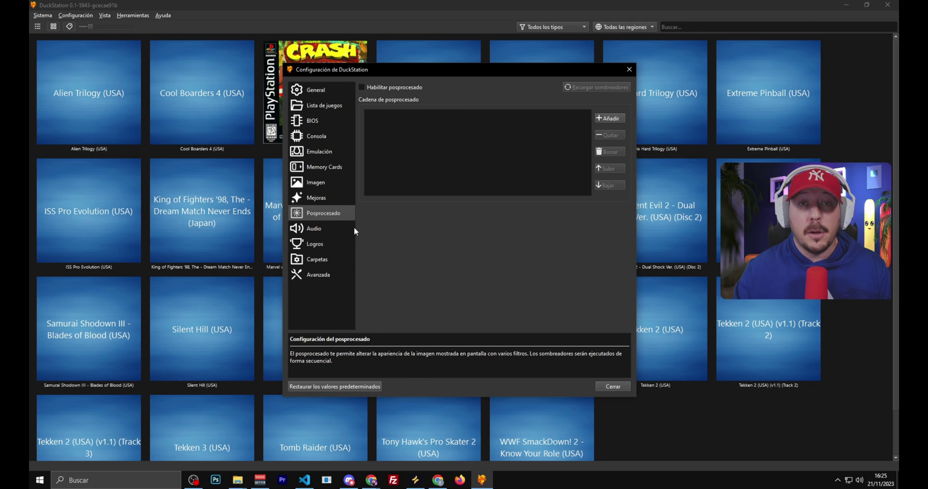
{"action": "left_click", "coordinate": [317, 229]}
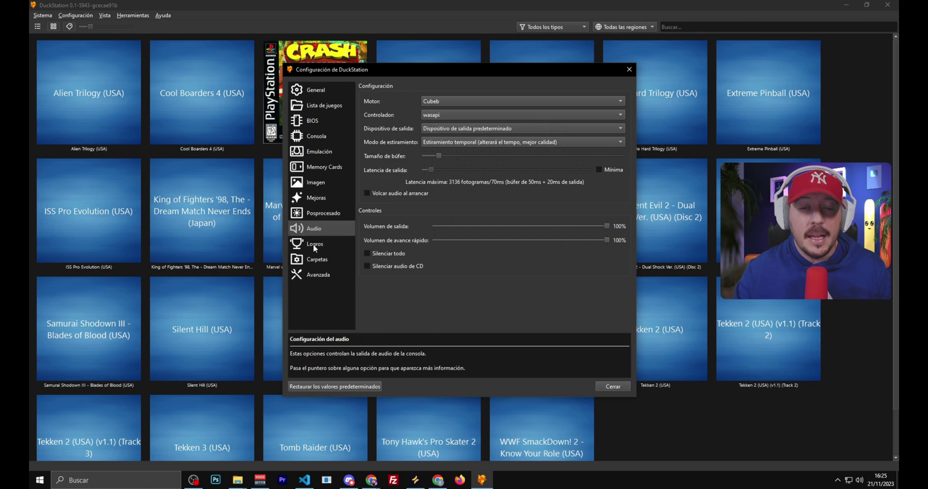
{"action": "left_click", "coordinate": [313, 246]}
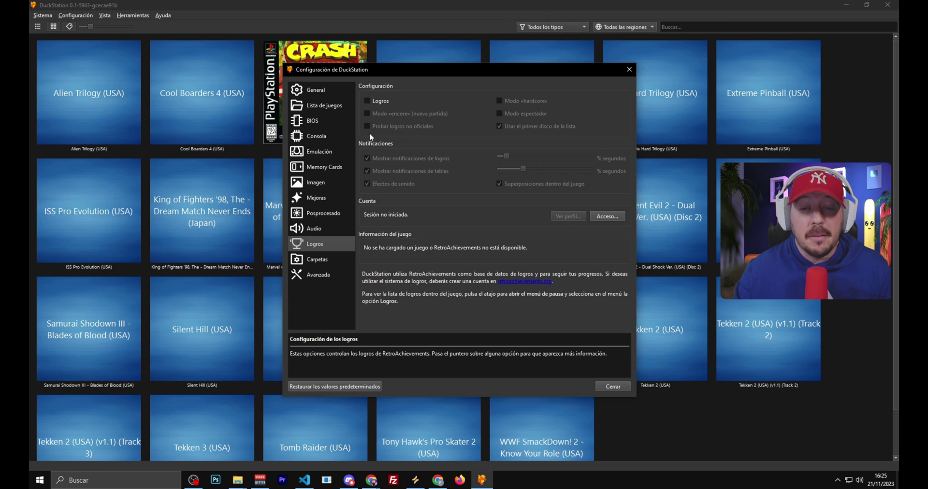
{"action": "left_click", "coordinate": [319, 260]}
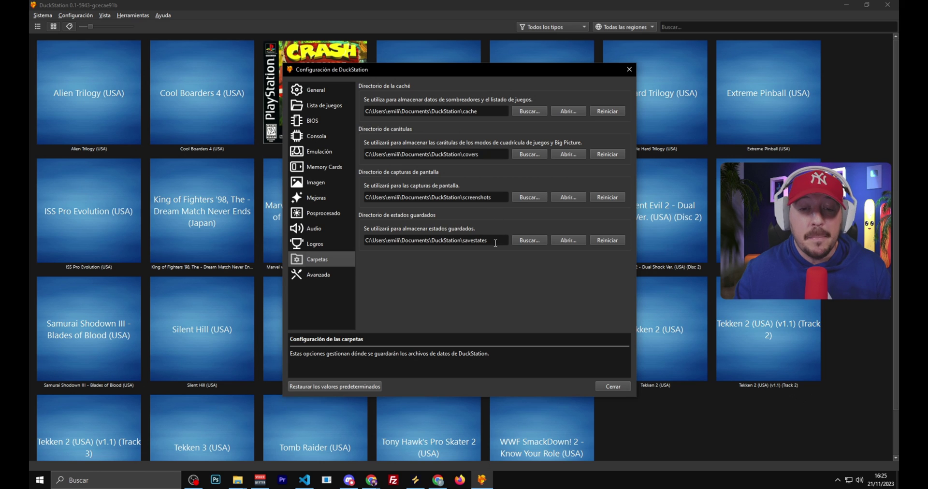
{"action": "left_click", "coordinate": [319, 273]}
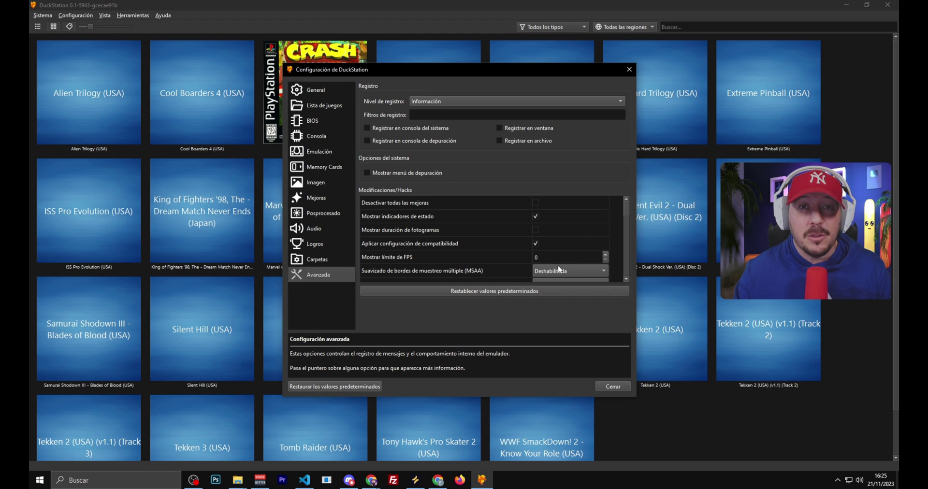
{"action": "left_click", "coordinate": [610, 387]}
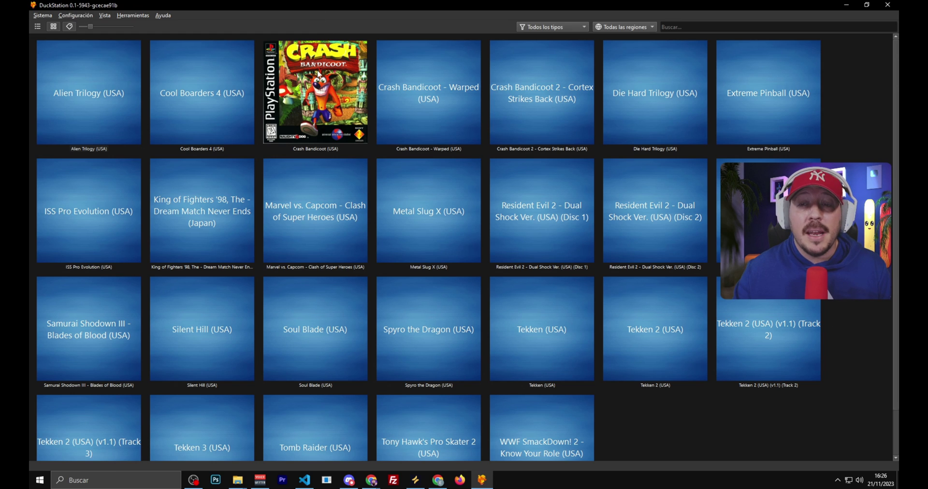
Launch Crash Bandicoot (USA) and examine the in-game system options for cheats, saved states and disc changes.
{"action": "double_click", "coordinate": [317, 96]}
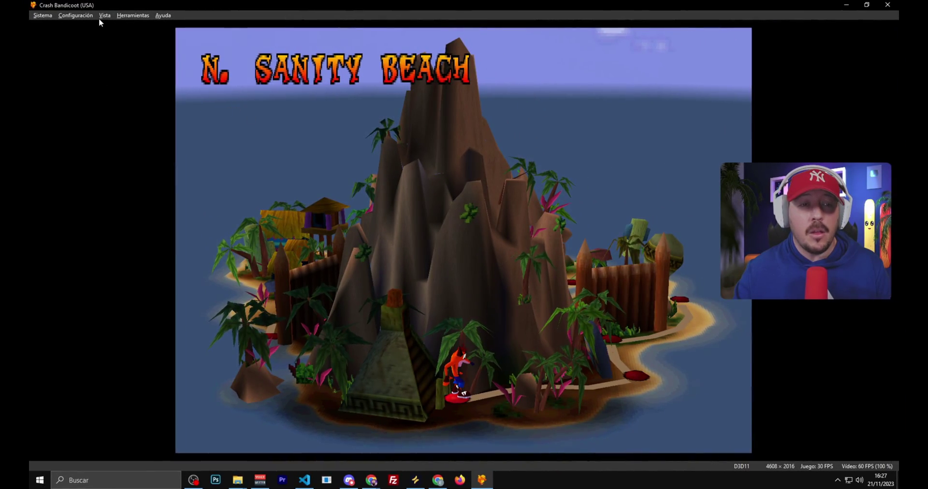
{"action": "left_click", "coordinate": [83, 18]}
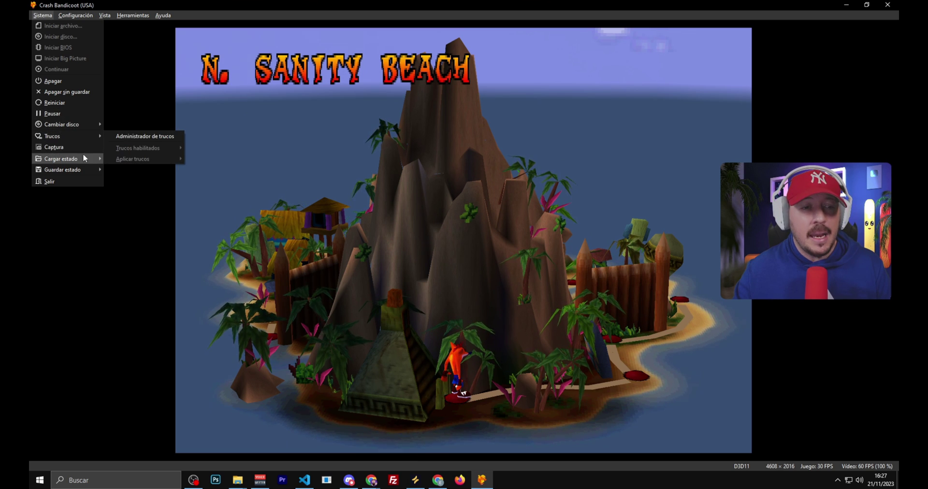
{"action": "mouse_move", "coordinate": [85, 160]}
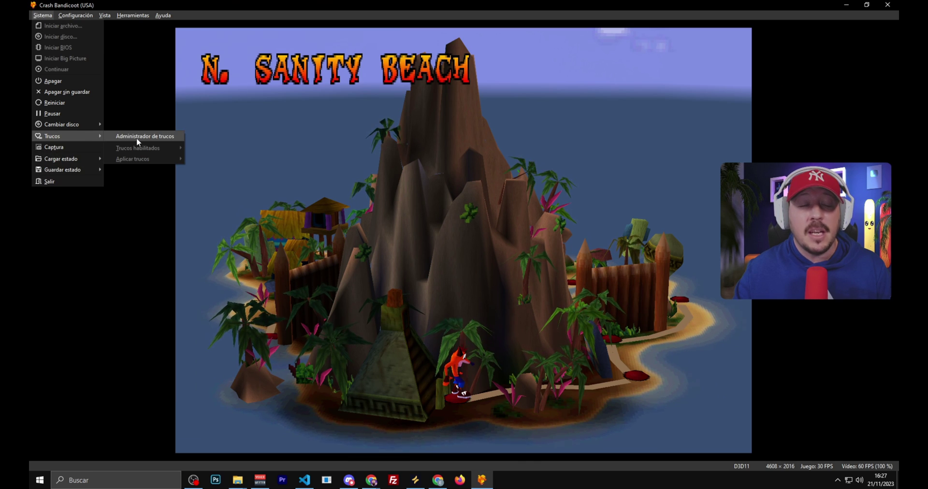
{"action": "mouse_move", "coordinate": [89, 125]}
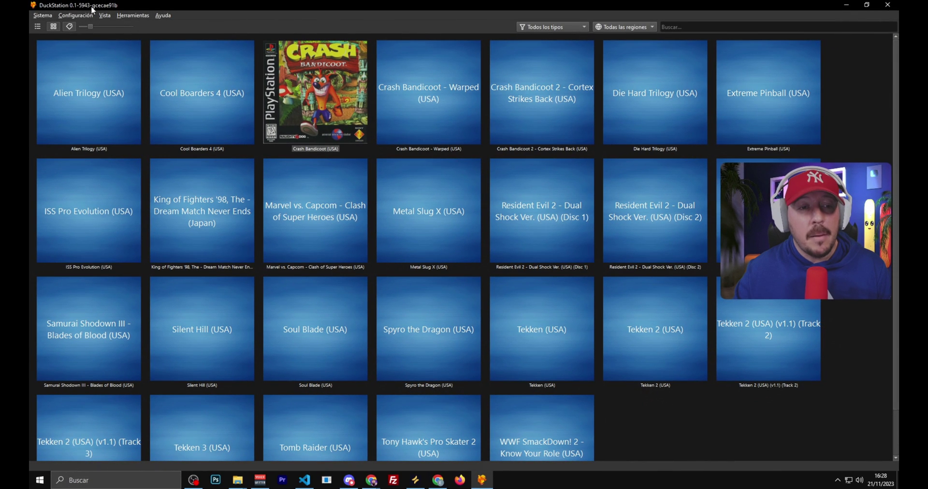
Set the image renderer to Hardware (D3D12) and the adapter to NVIDIA GeForce RTX 4090.
{"action": "left_click", "coordinate": [76, 15]}
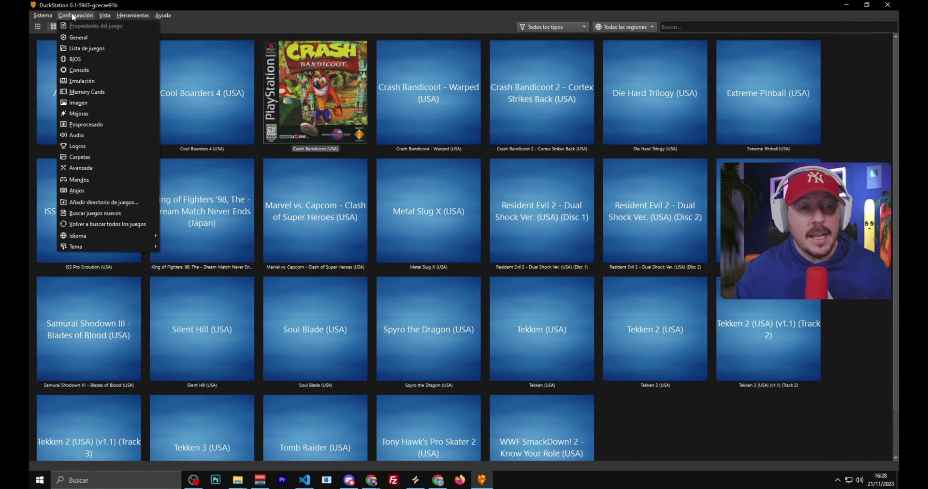
{"action": "left_click", "coordinate": [77, 37]}
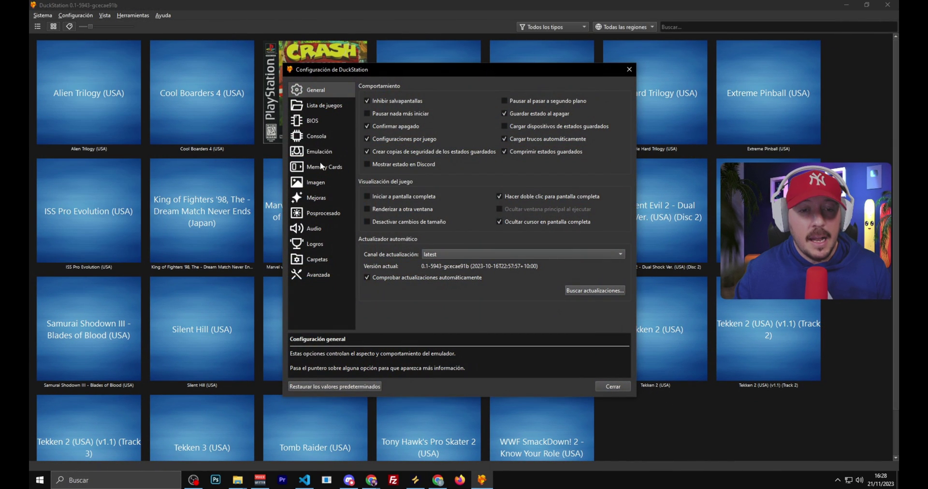
{"action": "left_click", "coordinate": [315, 184]}
{"action": "left_click", "coordinate": [440, 102]}
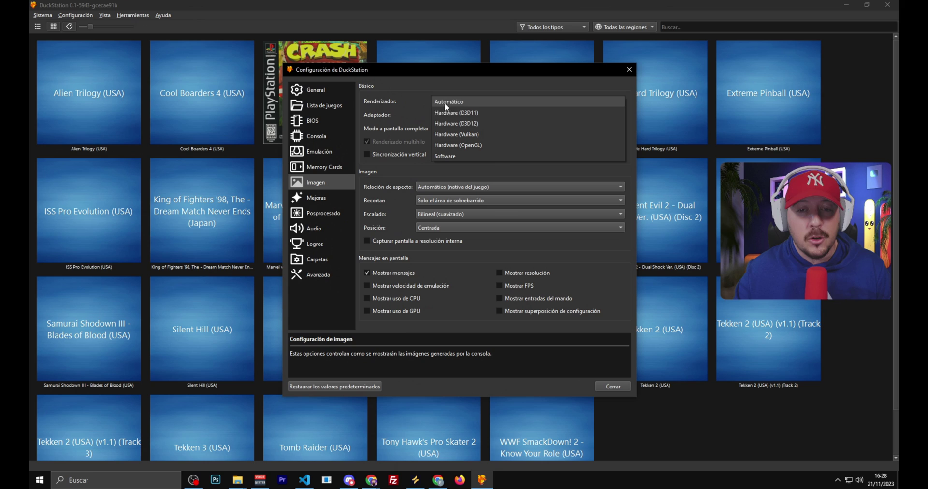
{"action": "left_click", "coordinate": [482, 122]}
{"action": "left_click", "coordinate": [481, 116]}
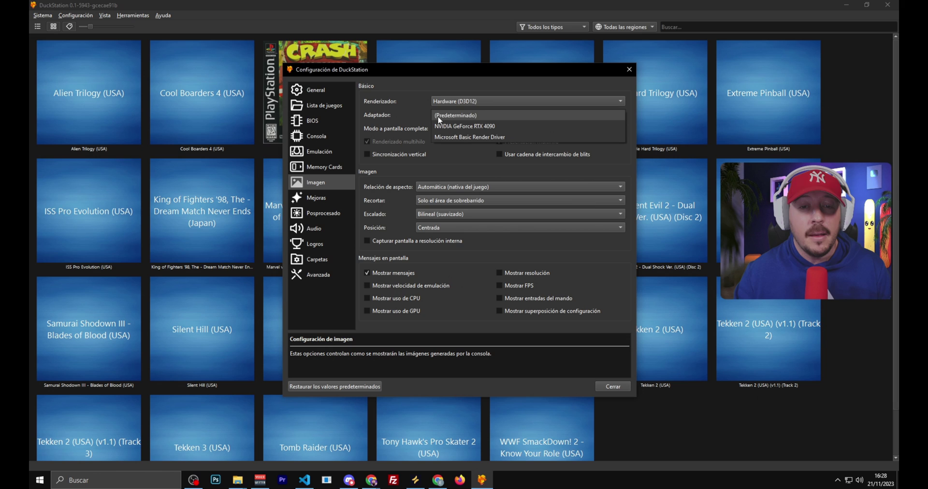
{"action": "left_click", "coordinate": [481, 127]}
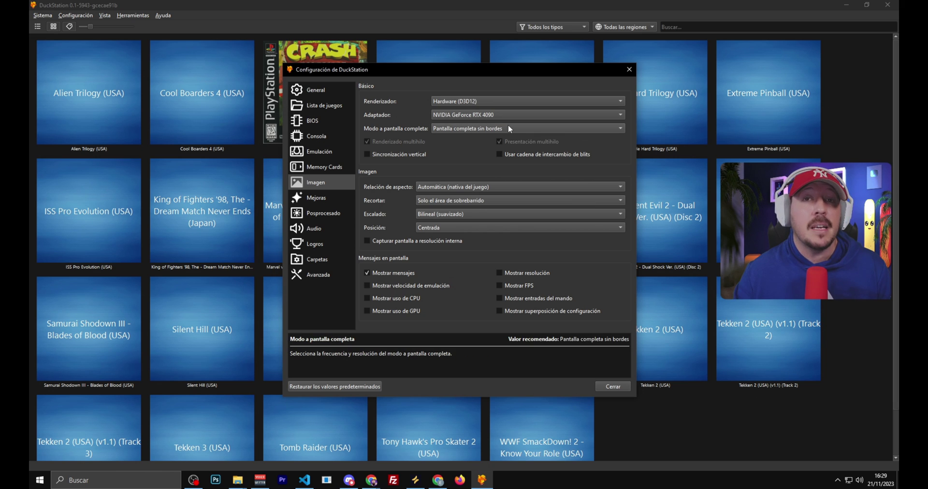
Set the fullscreen mode (Modo a pantalla completa) to 3840 x 2160 @ 239.76 hz.
{"action": "left_click", "coordinate": [468, 130]}
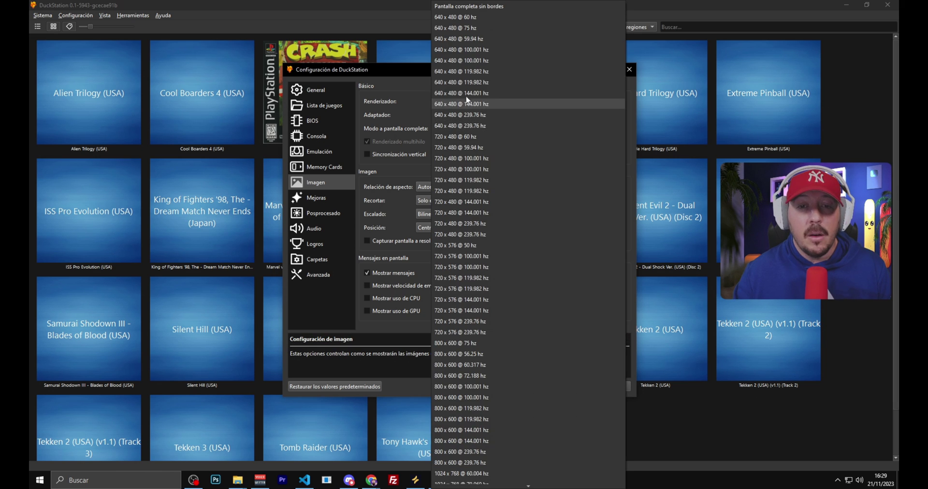
{"action": "scroll", "coordinate": [462, 329], "scroll_direction": "down", "scroll_amount": 5}
{"action": "scroll", "coordinate": [464, 421], "scroll_direction": "down", "scroll_amount": 15}
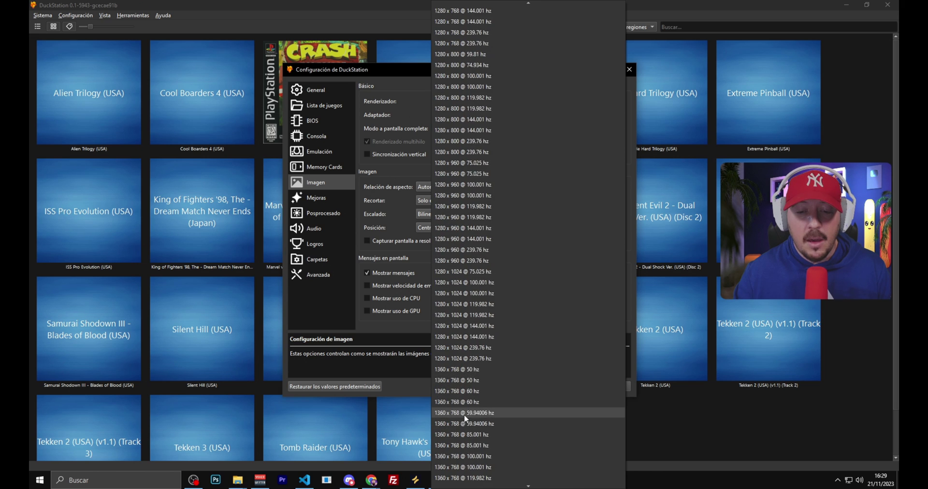
{"action": "scroll", "coordinate": [484, 423], "scroll_direction": "down", "scroll_amount": 2}
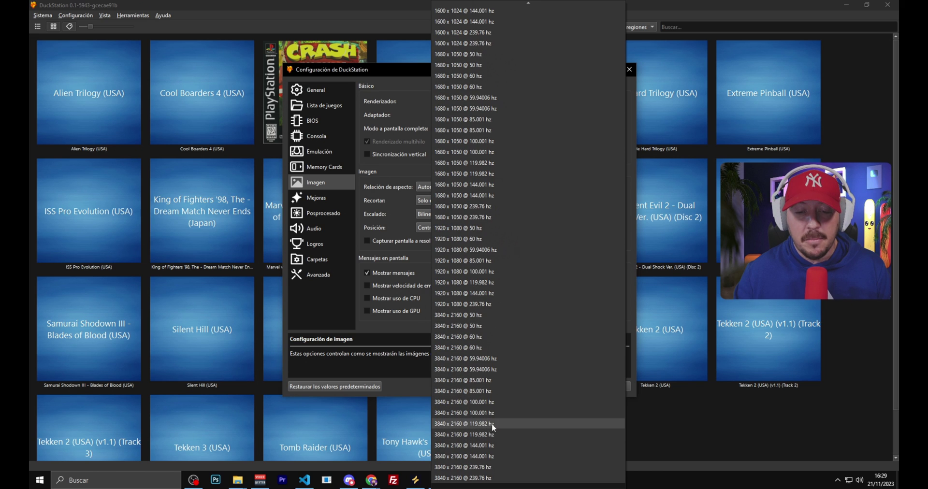
{"action": "left_click", "coordinate": [479, 478]}
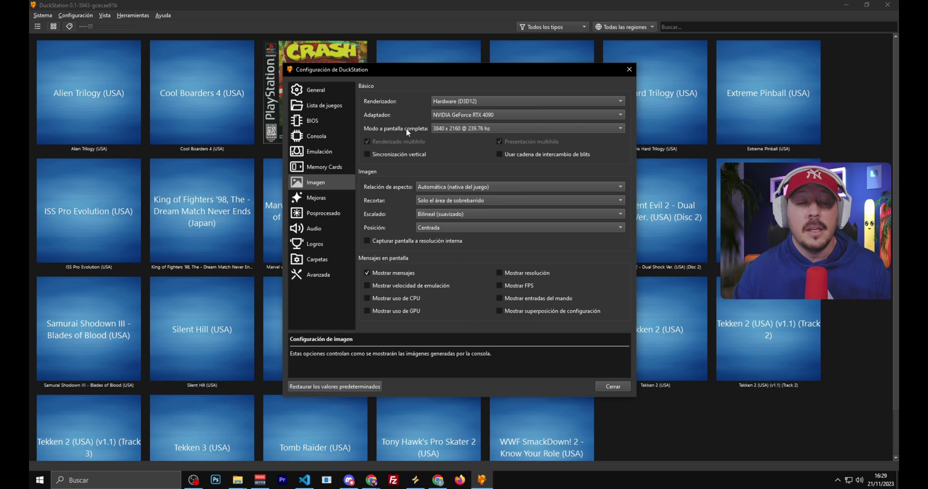
Set the aspect ratio to Estirar para rellenar, enable Mostrar FPS, and close the configuration window.
{"action": "mouse_move", "coordinate": [399, 155]}
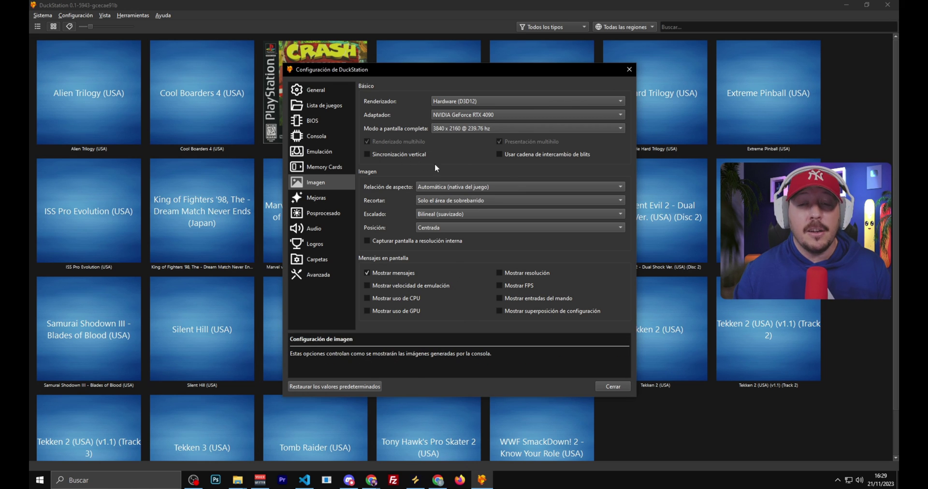
{"action": "left_click", "coordinate": [444, 187]}
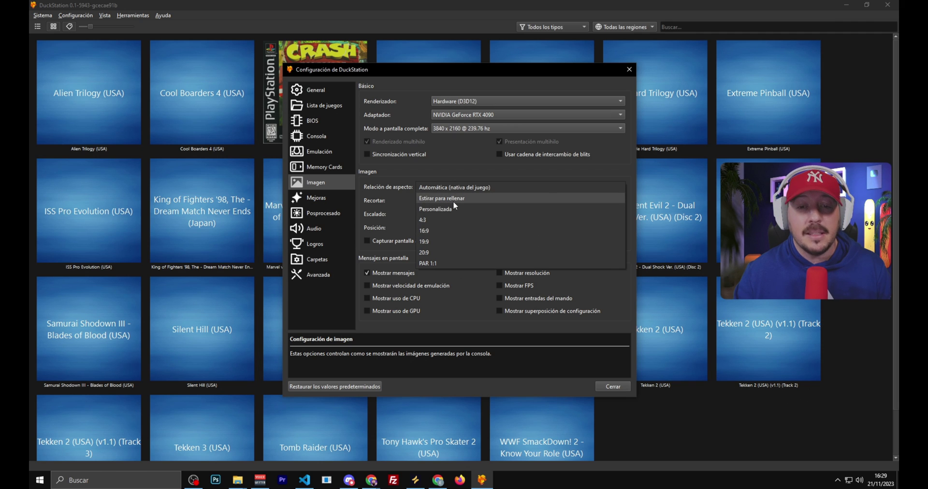
{"action": "left_click", "coordinate": [454, 200]}
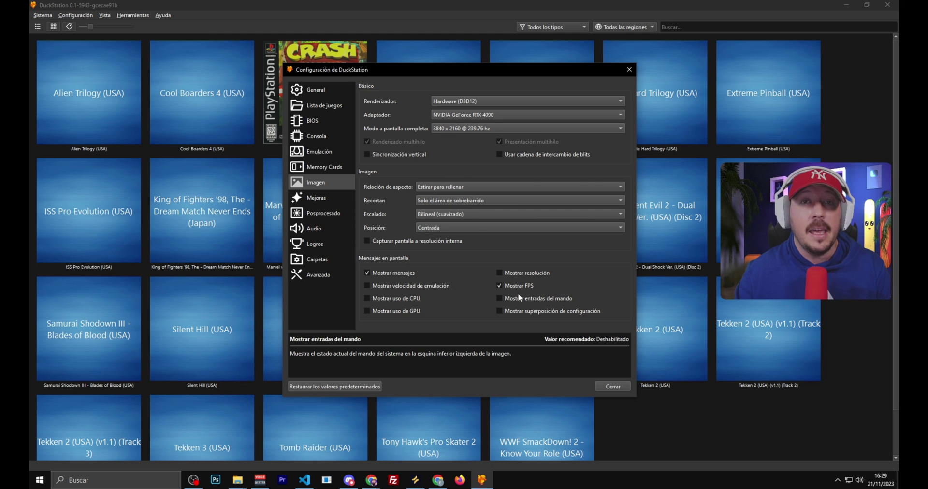
{"action": "left_click", "coordinate": [613, 387]}
Launch Crash Bandicoot (USA) and resume it from its saved state.
{"action": "double_click", "coordinate": [333, 68]}
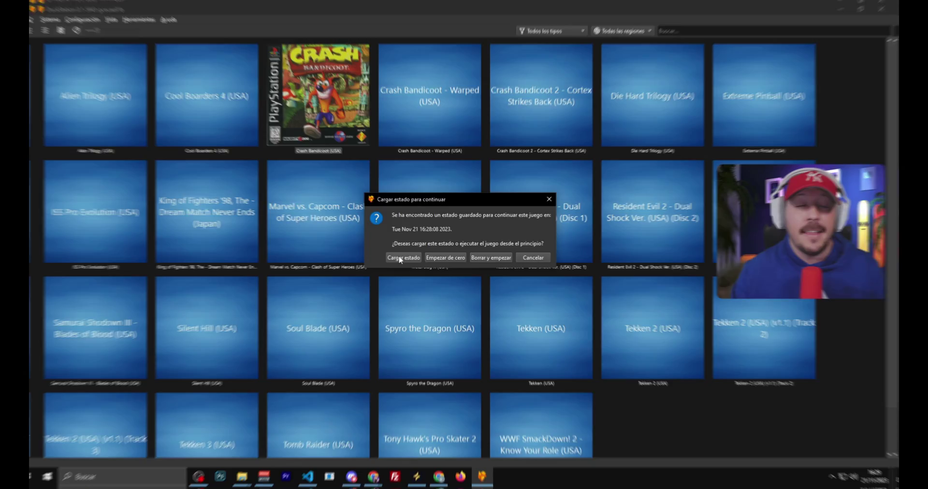
{"action": "left_click", "coordinate": [401, 258]}
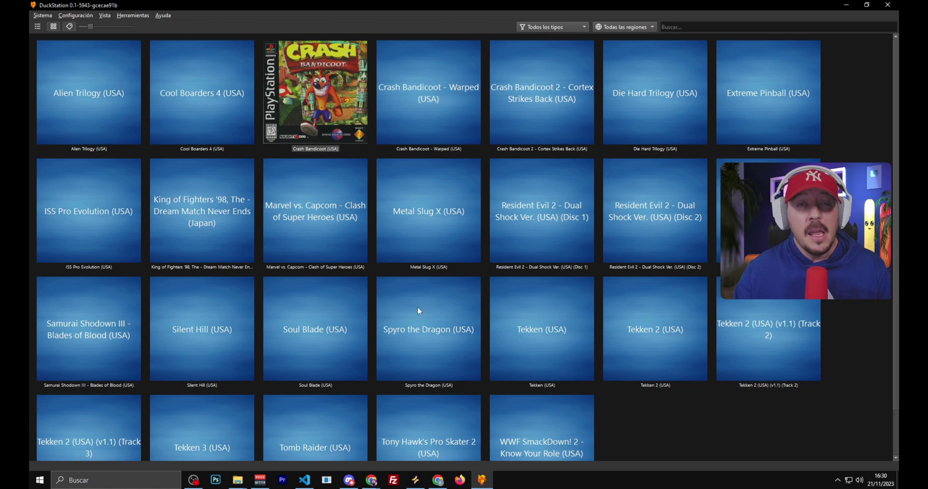
Switch to Chrome, open the DuckStation Compatibility spreadsheet, and examine the game compatibility list through to the titles starting with T.
{"action": "mouse_move", "coordinate": [372, 480]}
{"action": "left_click", "coordinate": [402, 443]}
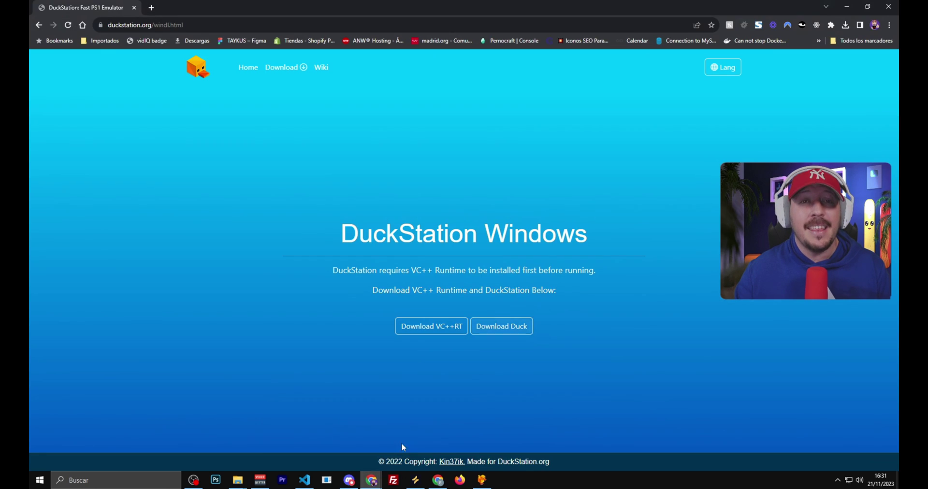
{"action": "left_click", "coordinate": [346, 24]}
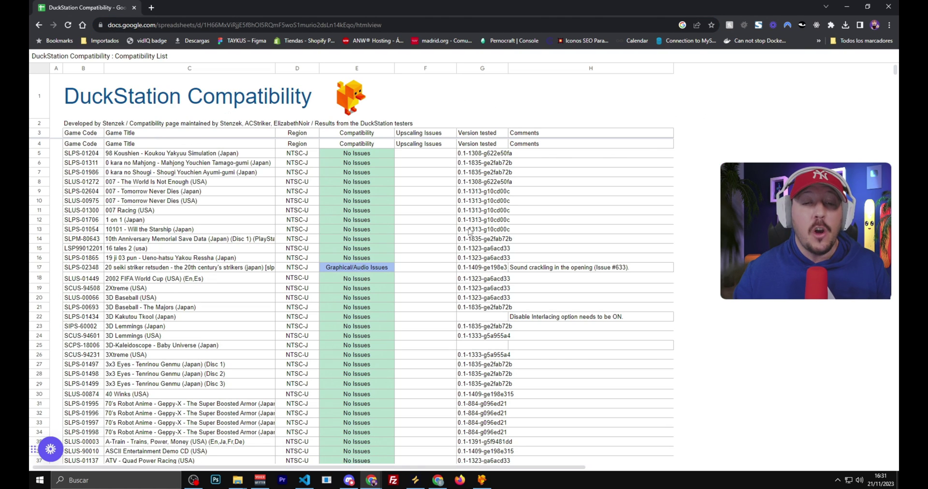
{"action": "scroll", "coordinate": [469, 231], "scroll_direction": "down", "scroll_amount": 20}
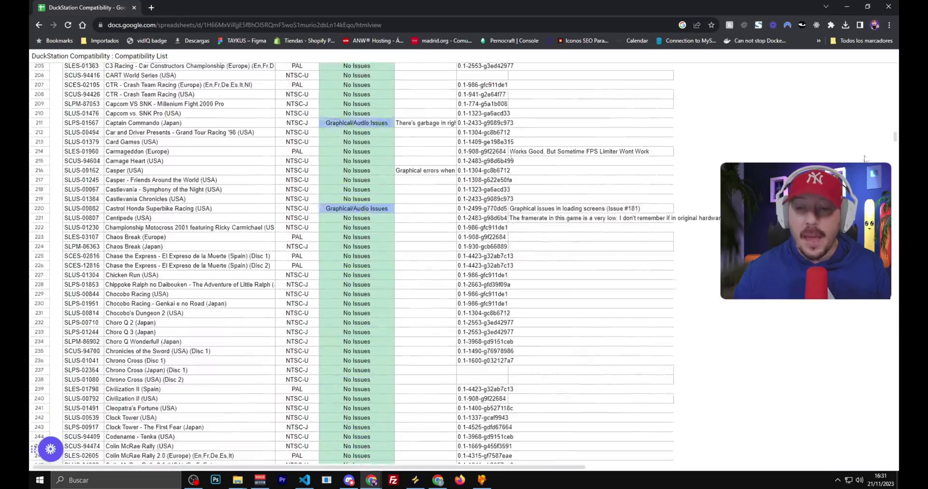
{"action": "left_click_drag", "start_coordinate": [895, 140], "coordinate": [895, 419]}
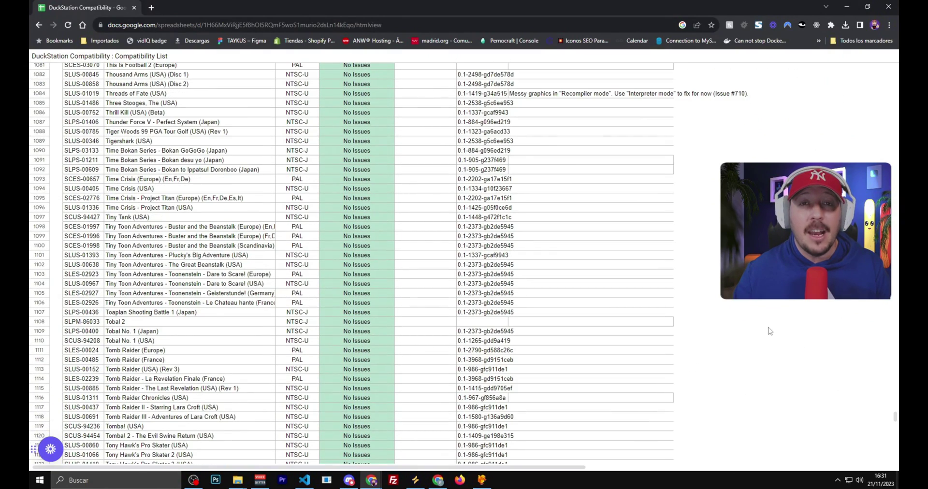